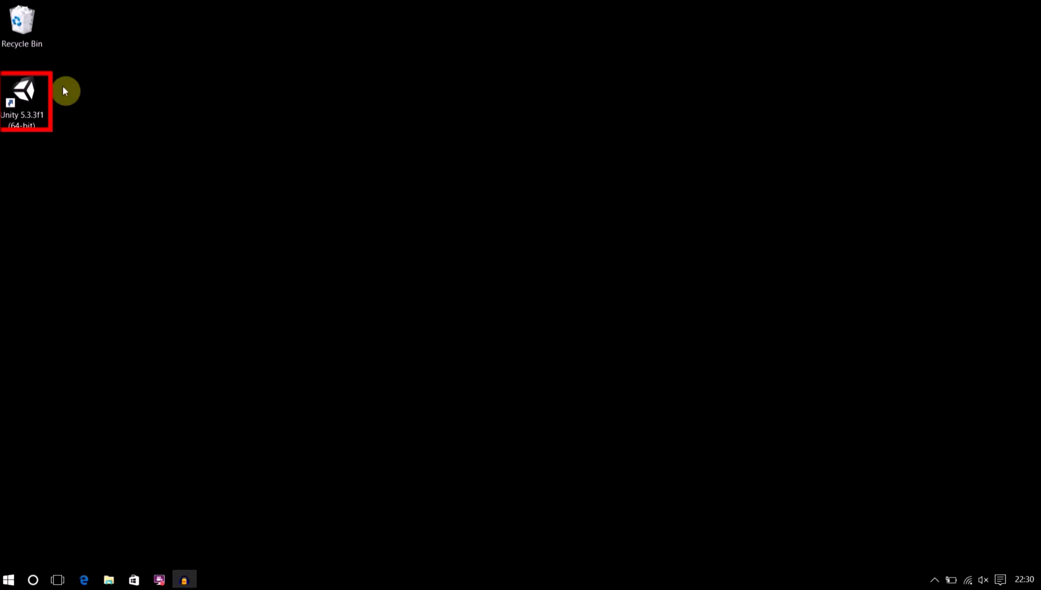
Show the Start menu's full app list and jump to the U section via the letter grid
left_click_drag(80, 74, 2, 161)
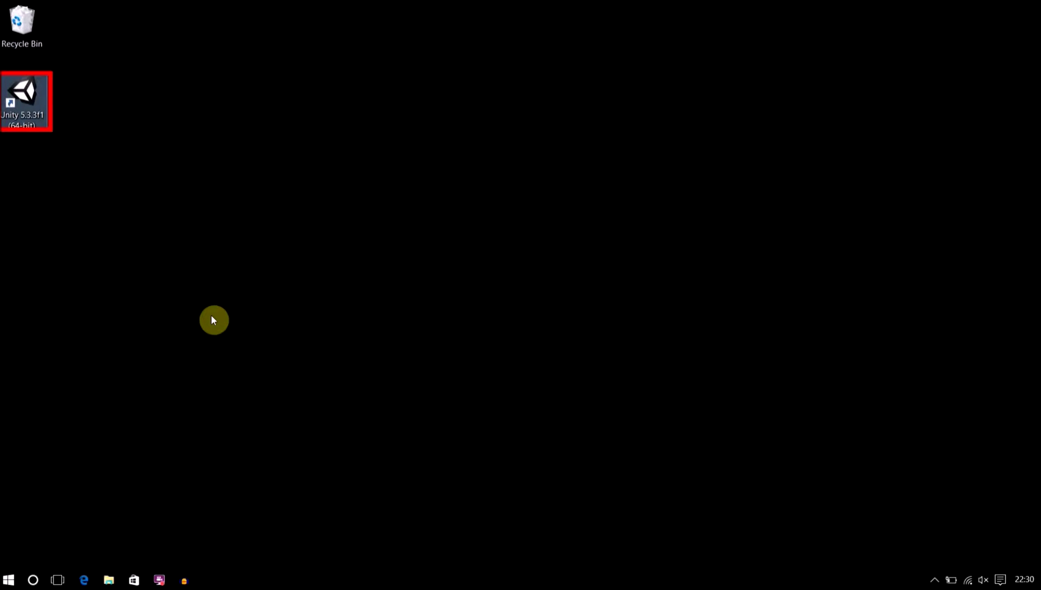
left_click(8, 580)
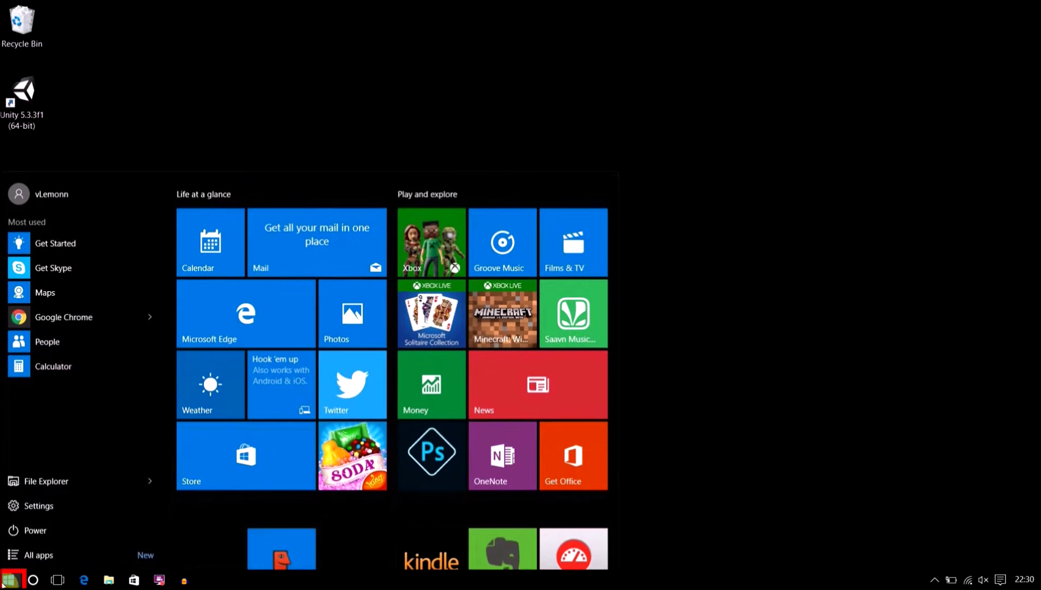
left_click(27, 560)
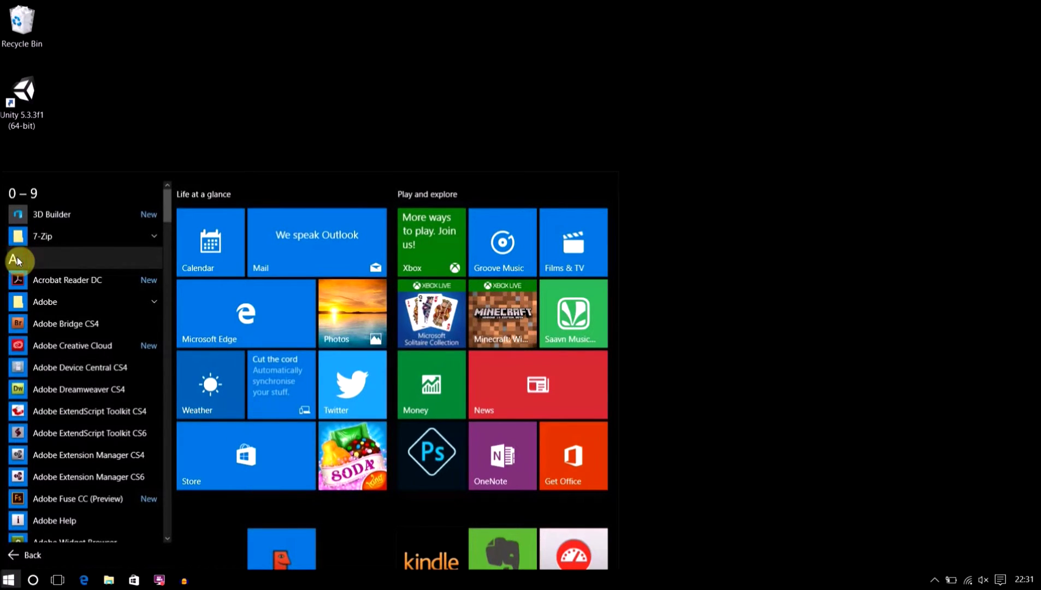
left_click(17, 258)
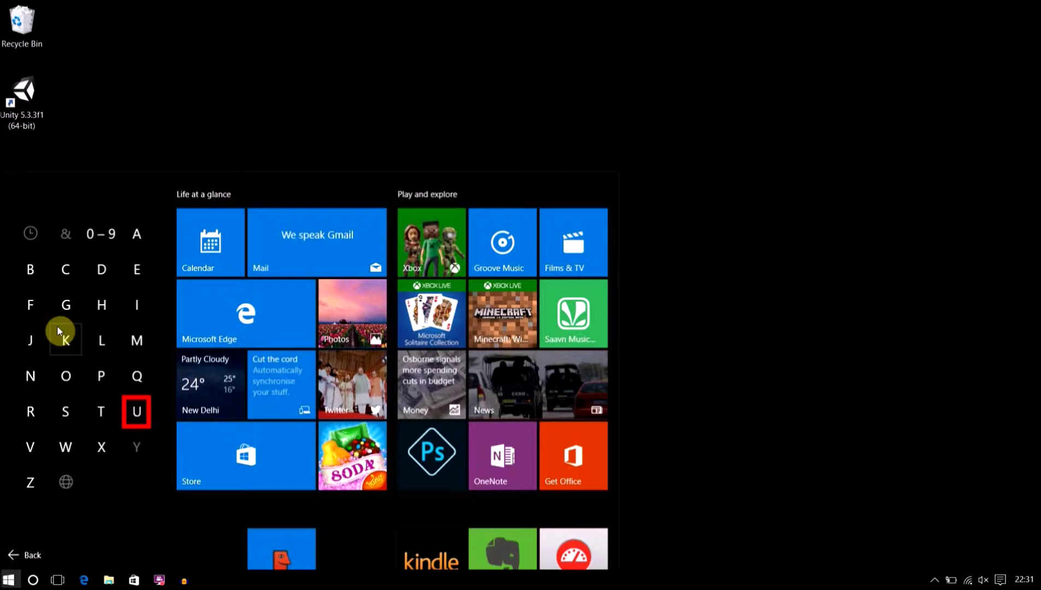
left_click(136, 410)
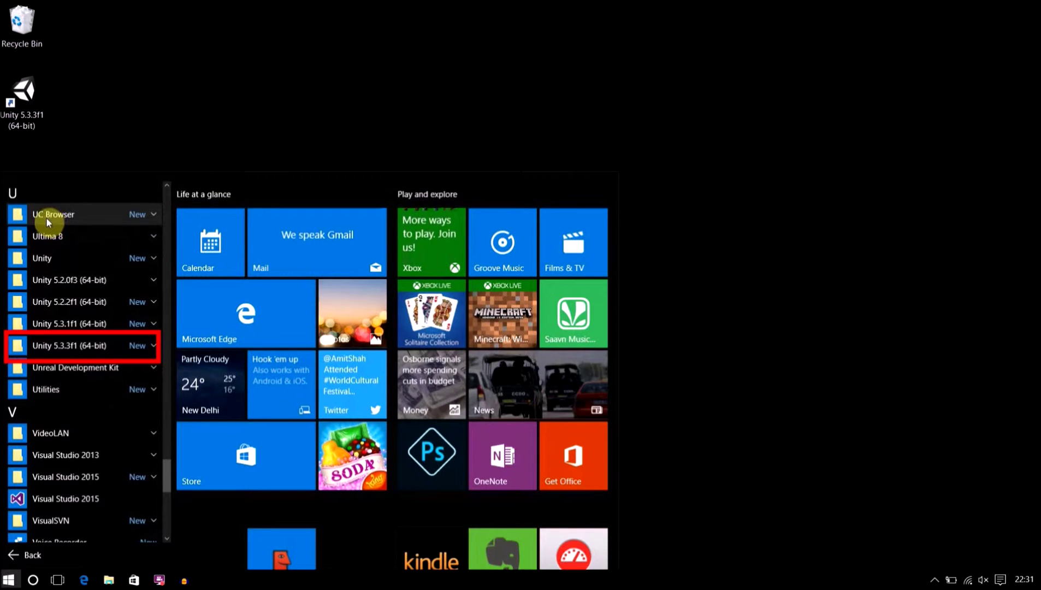
Expand the Unity 5.3.3f1 (64-bit) group and pin its Unity app to Start and the taskbar
left_click(70, 346)
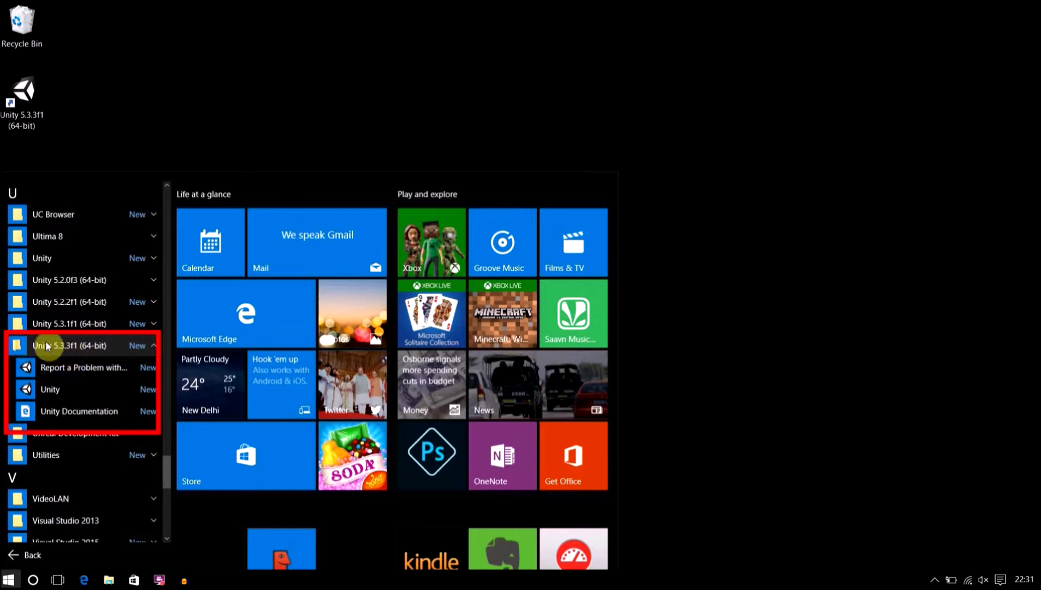
left_click(51, 388)
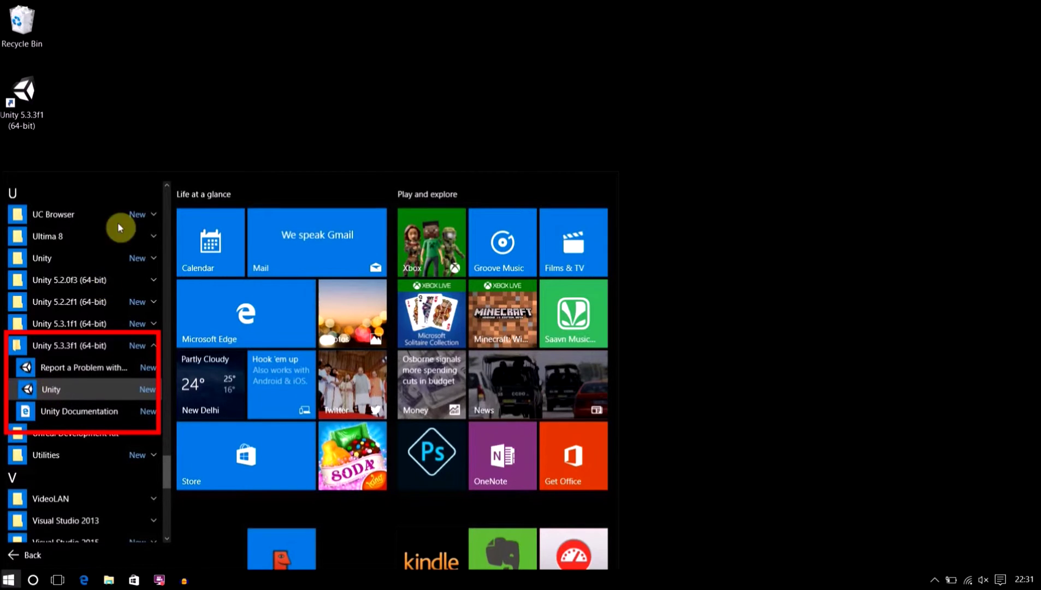
left_click_drag(119, 227, 412, 222)
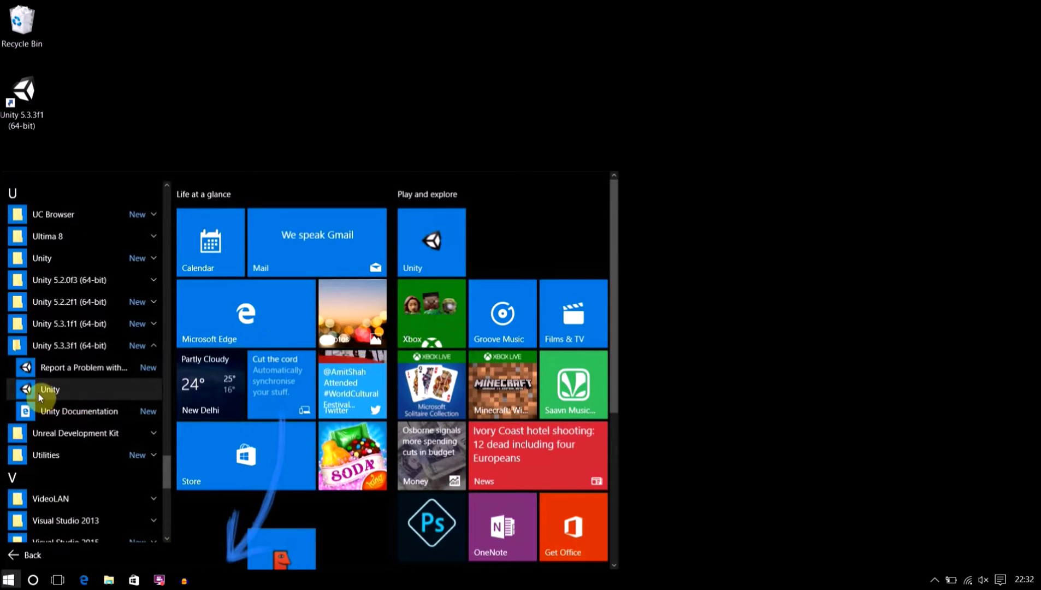
left_click_drag(42, 391, 254, 585)
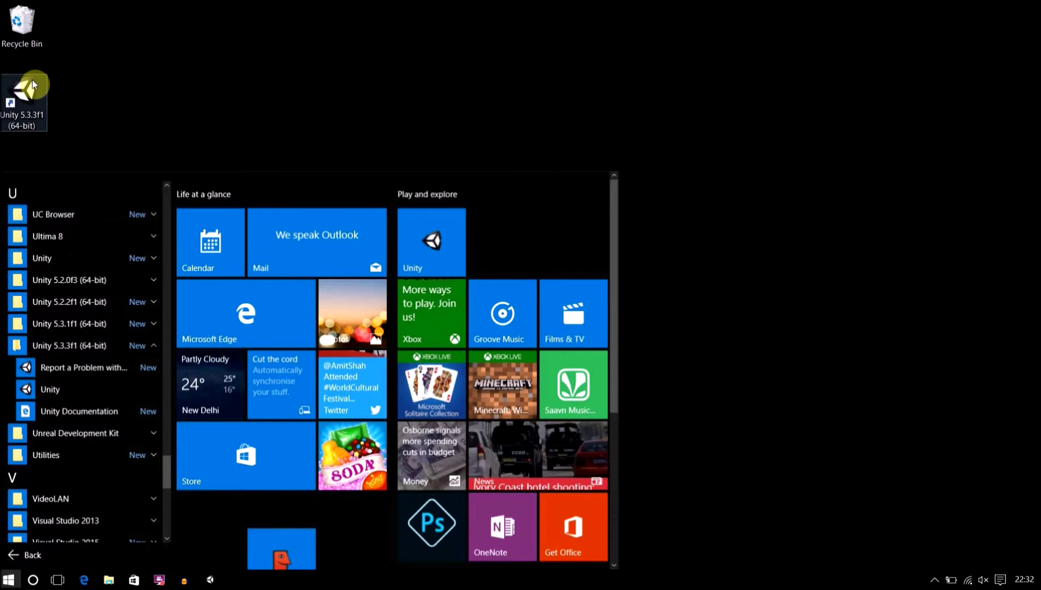
Unpin Unity from the taskbar, then pin it back so its taskbar icon shows
right_click(53, 392)
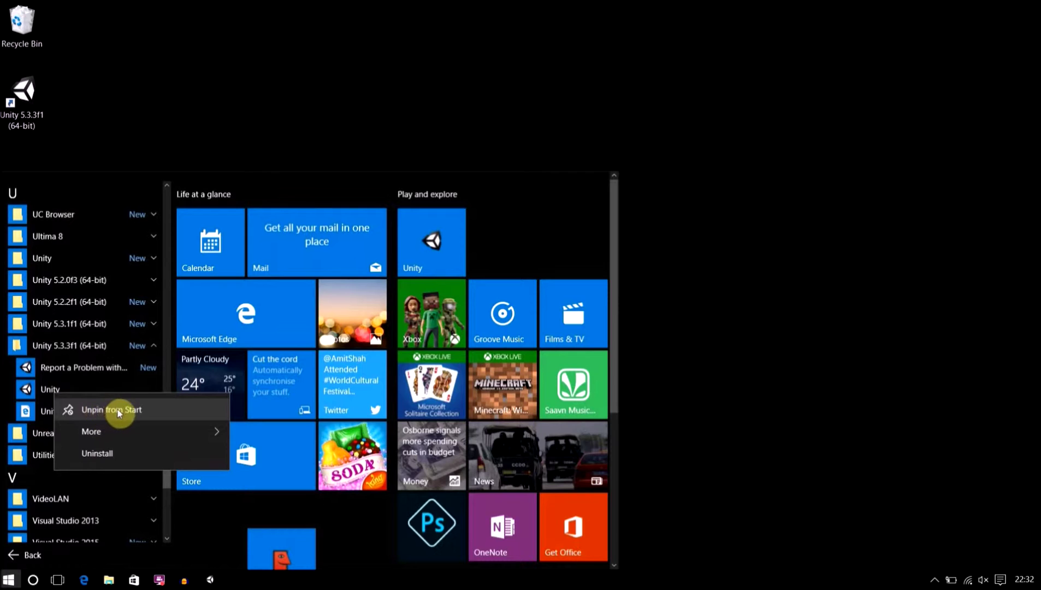
mouse_move(216, 432)
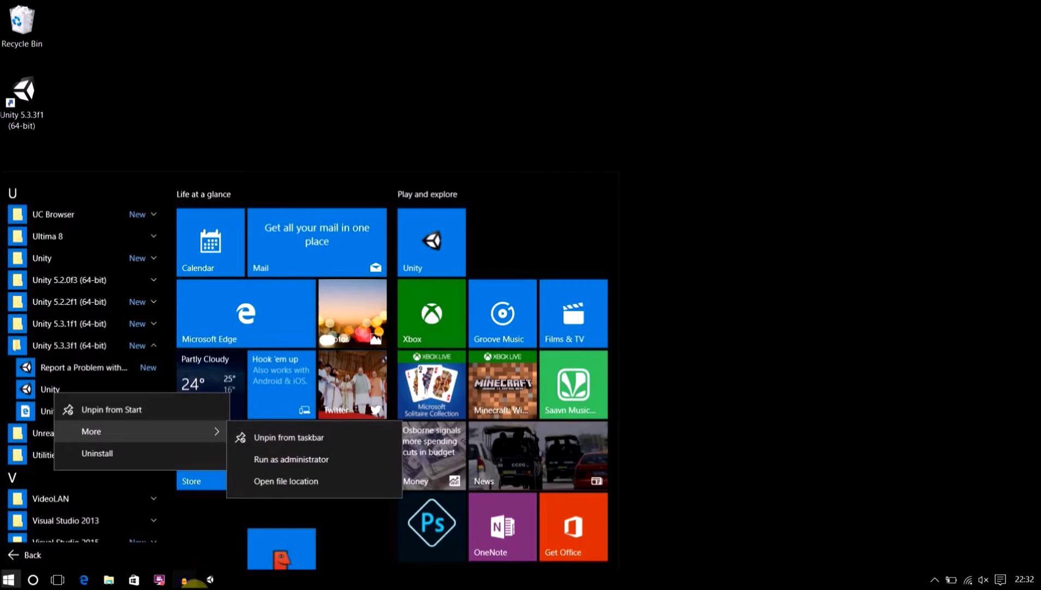
left_click(278, 442)
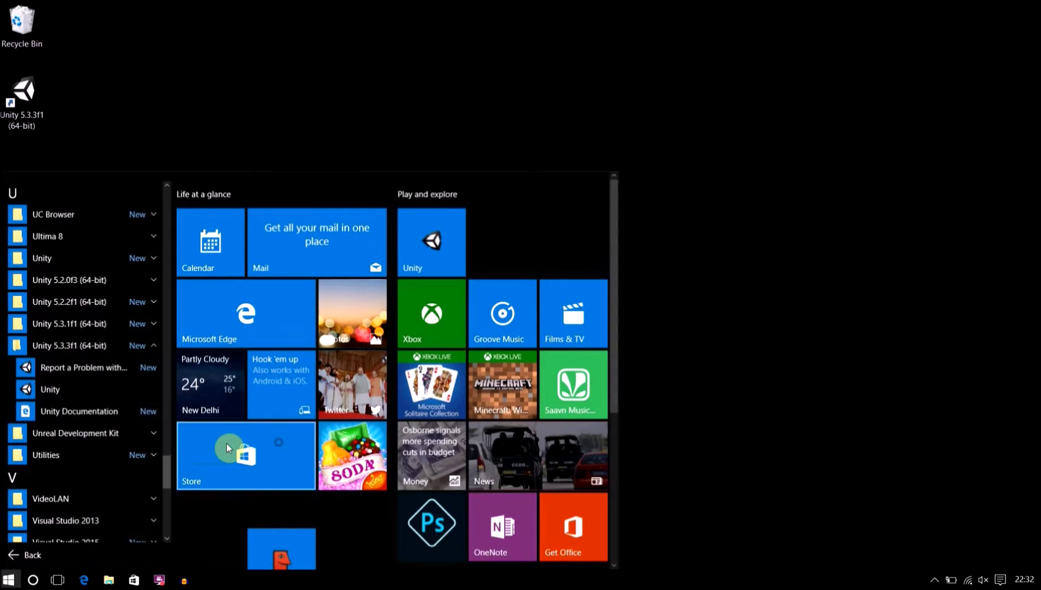
right_click(47, 387)
mouse_move(100, 427)
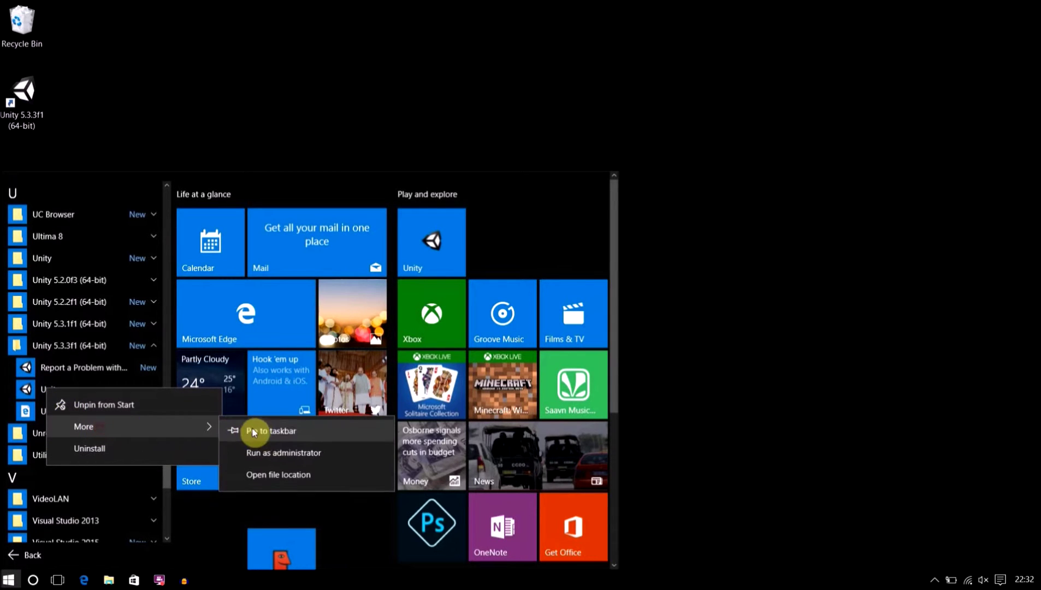
left_click(281, 435)
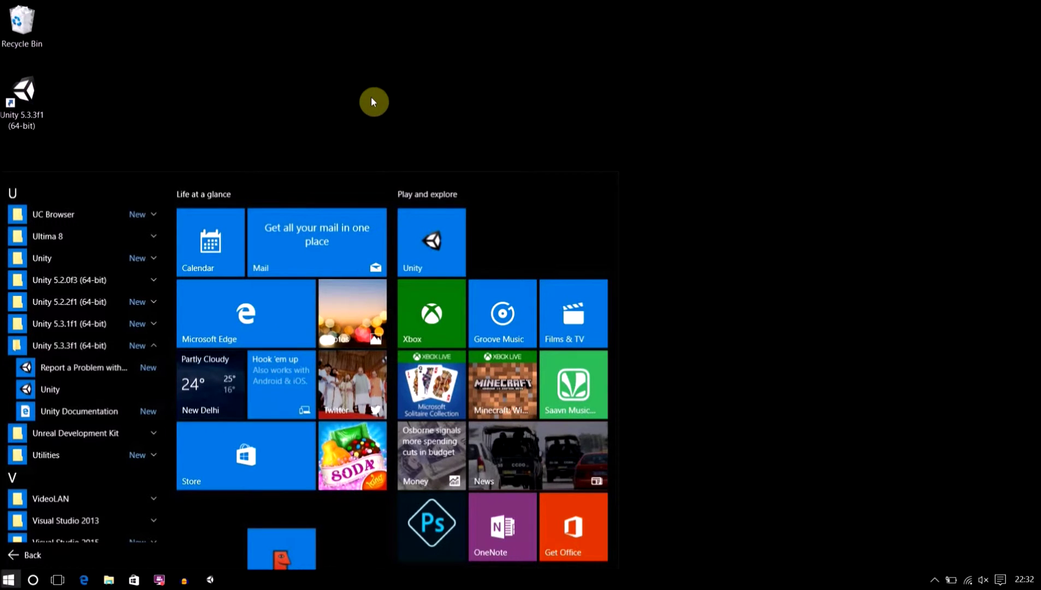
Dismiss the Start menu and launch Unity 5.3.3f1 from its taskbar icon
left_click(870, 104)
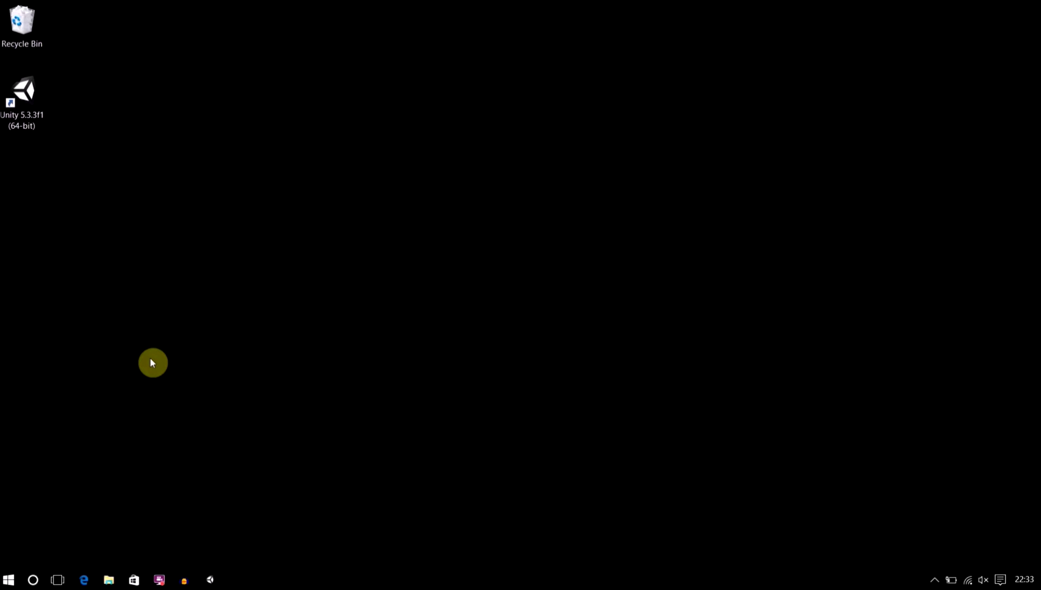
left_click(211, 579)
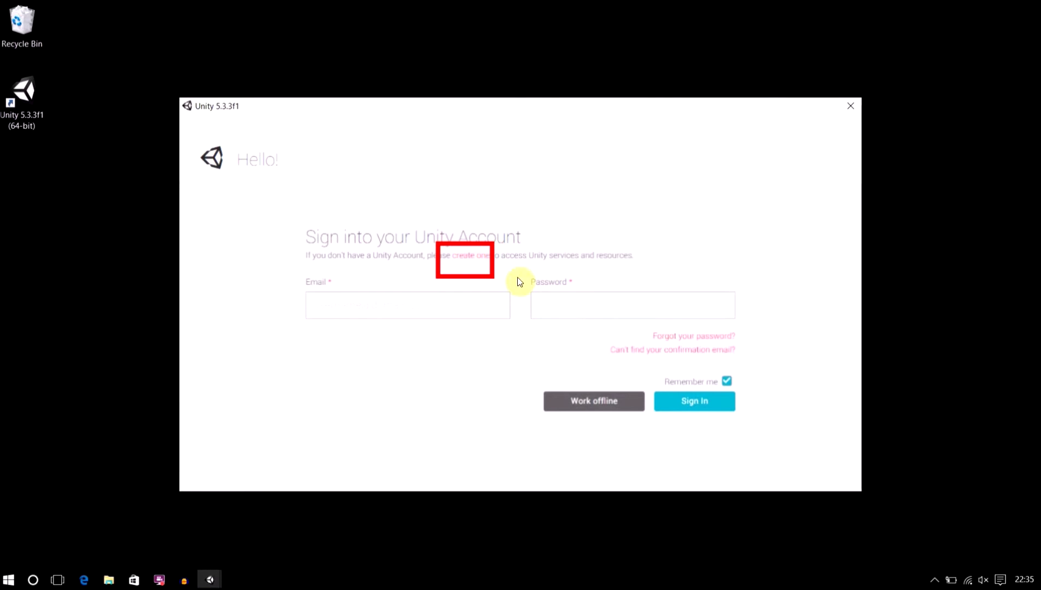
Follow the 'create one' link and open the sign-up page in Google Chrome
left_click(485, 255)
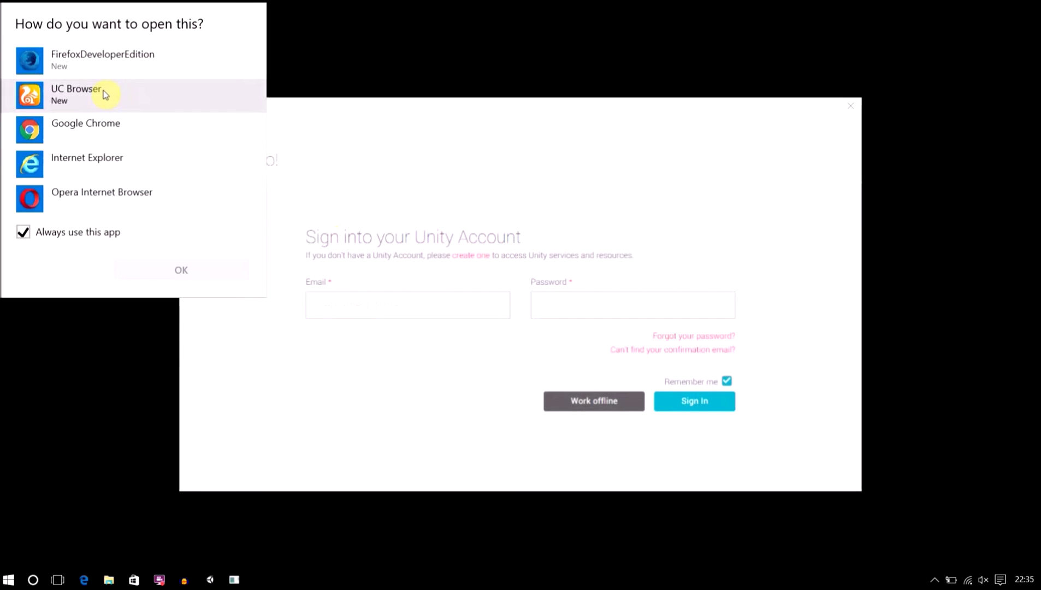
left_click(97, 164)
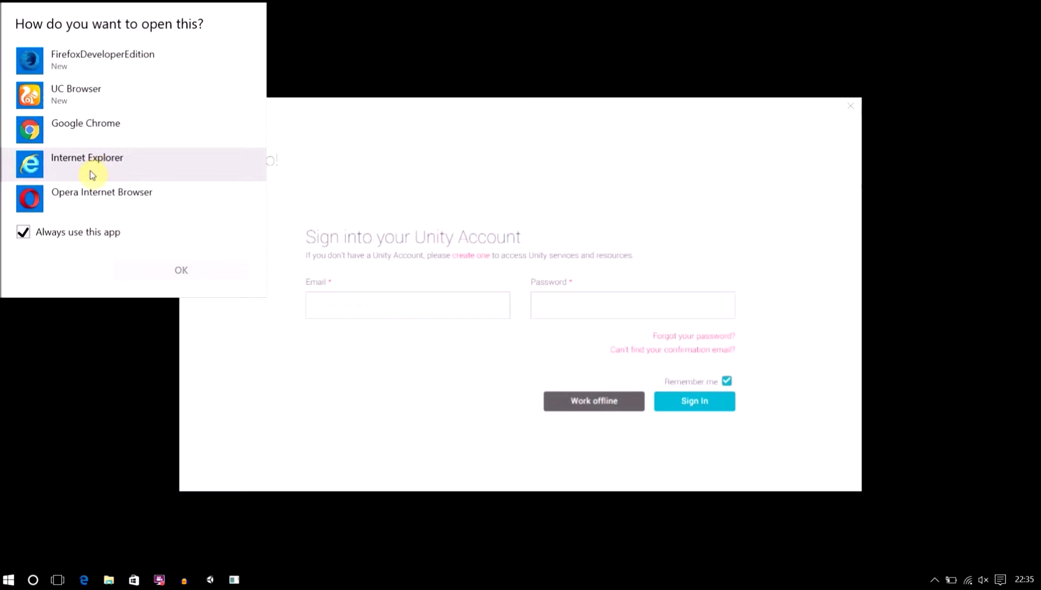
left_click(90, 132)
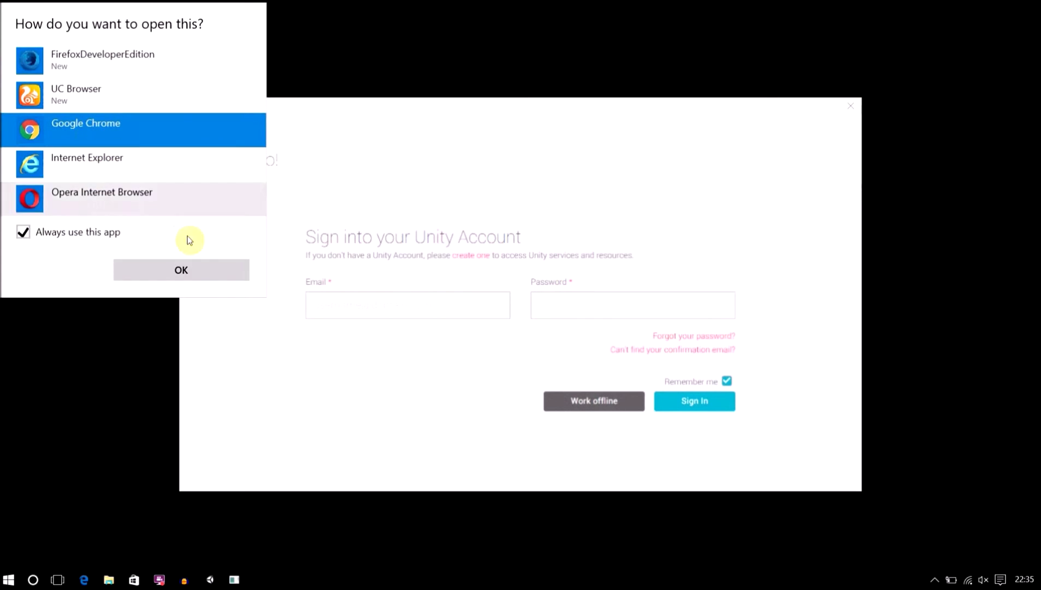
left_click(194, 269)
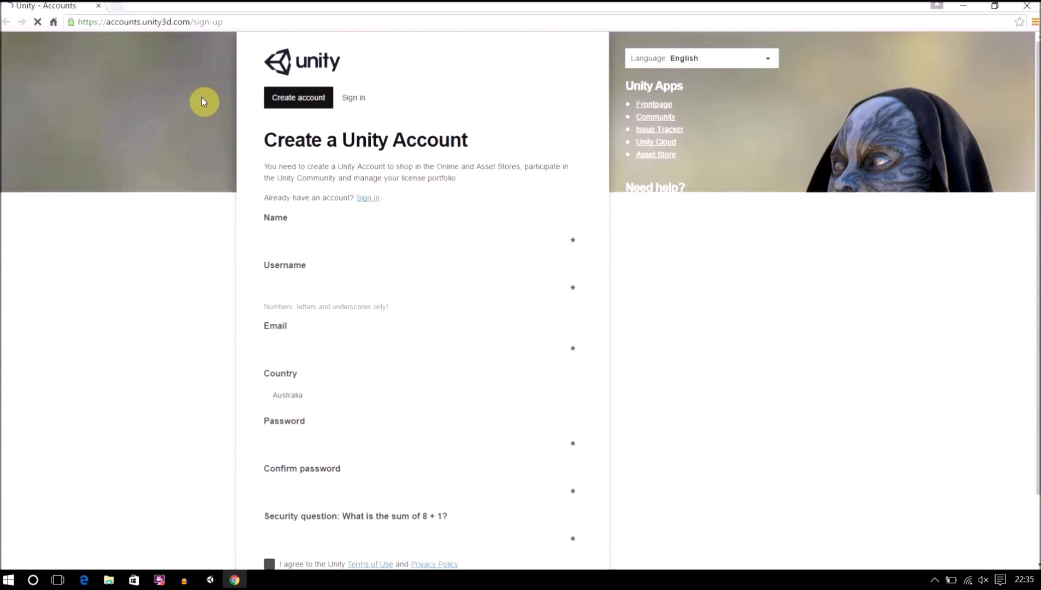
Go through the sign-up fields with country Australia, accept the terms, and close Chrome
left_click(335, 238)
left_click(331, 293)
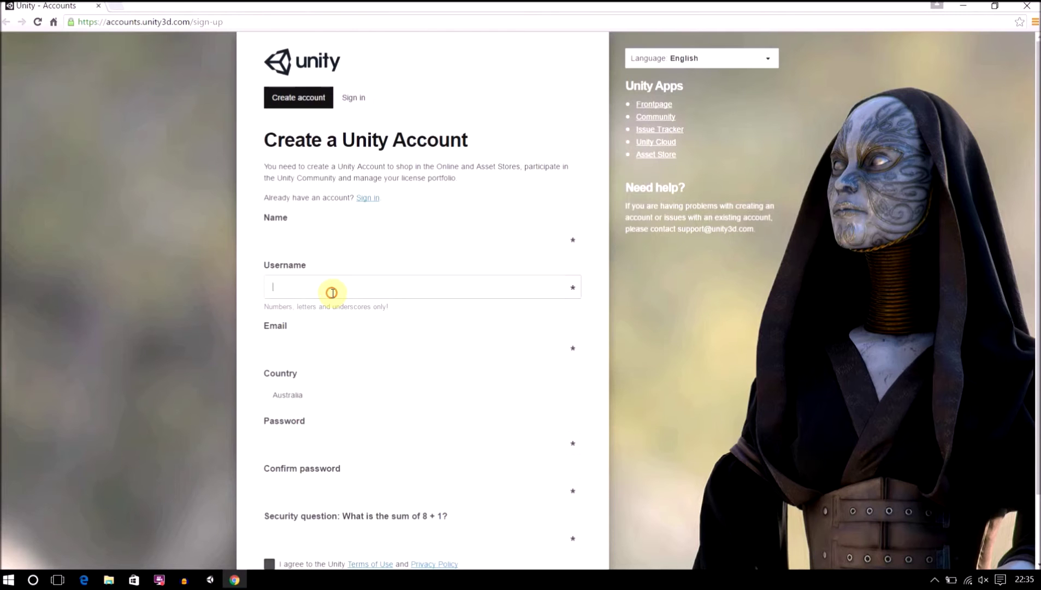
scroll(332, 293, "down", 2)
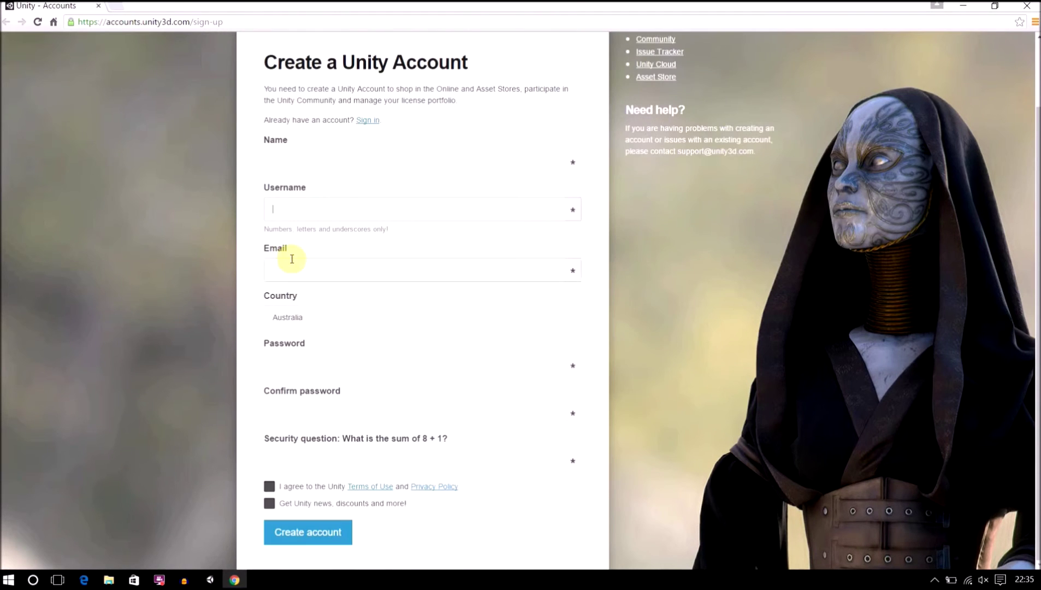
left_click(295, 270)
left_click(332, 325)
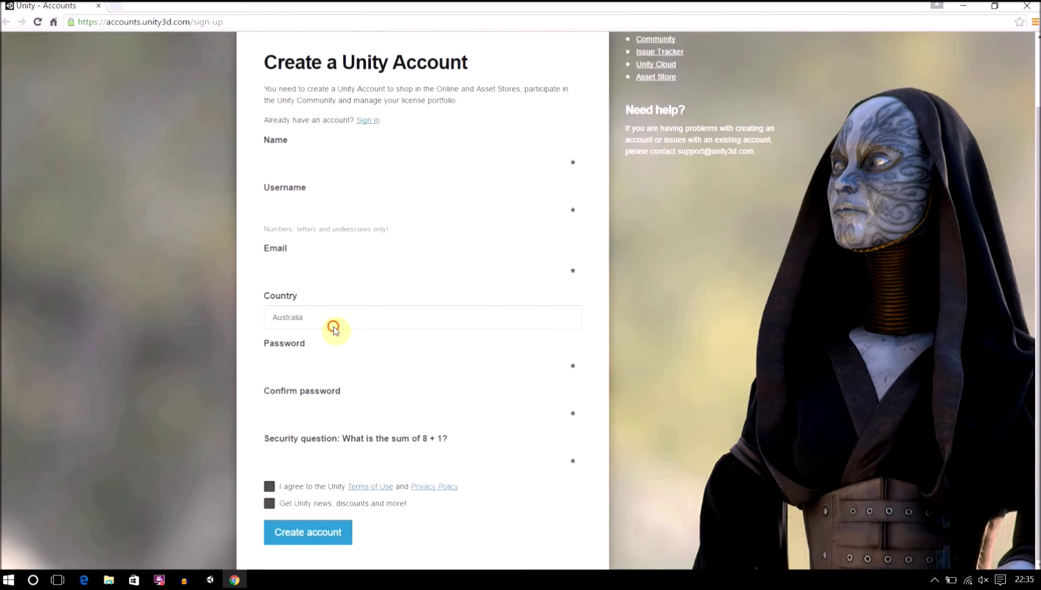
left_click(282, 360)
left_click(284, 413)
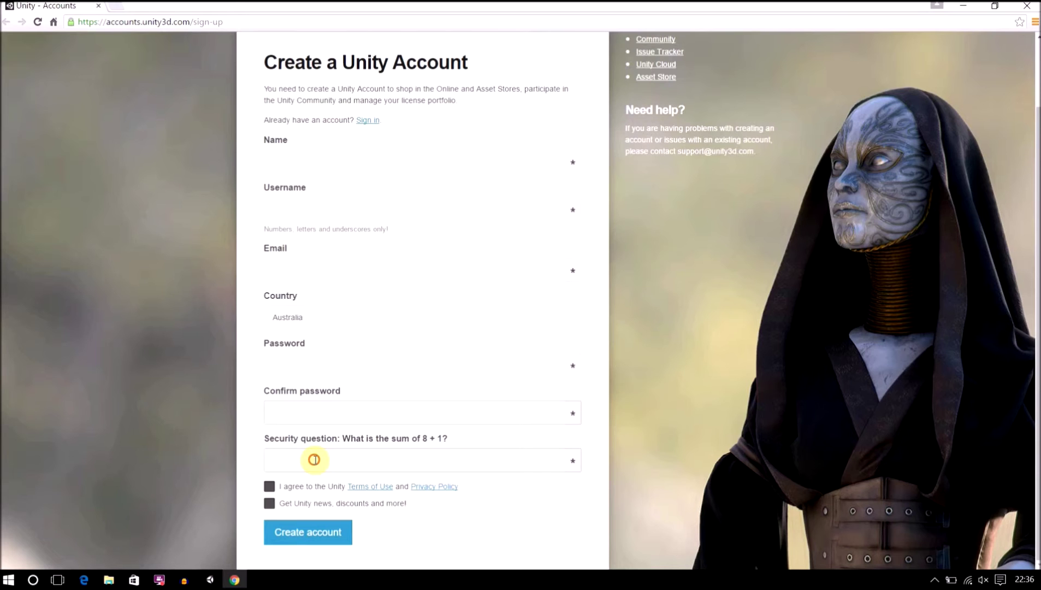
left_click(270, 488)
left_click(1025, 6)
Enter the account e-mail and password in the Unity sign-in form
left_click(435, 310)
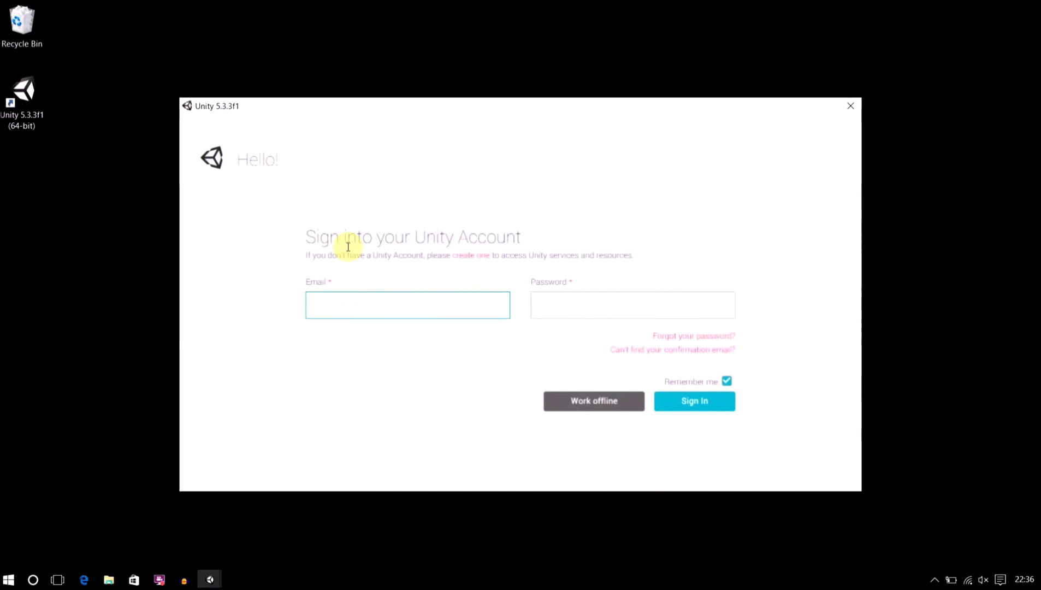
type("Email")
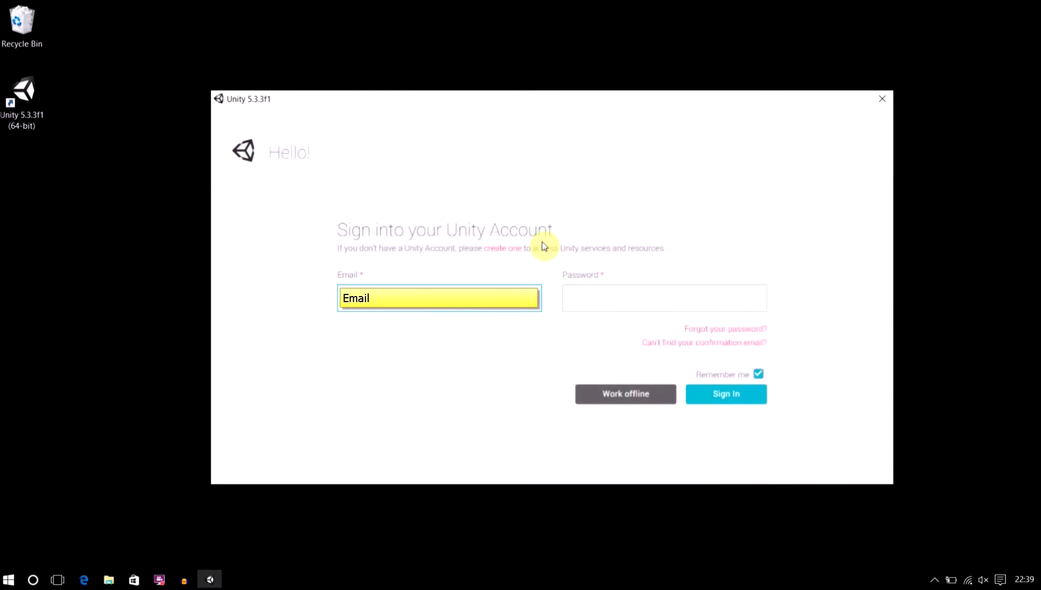
key("Tab")
type("****")
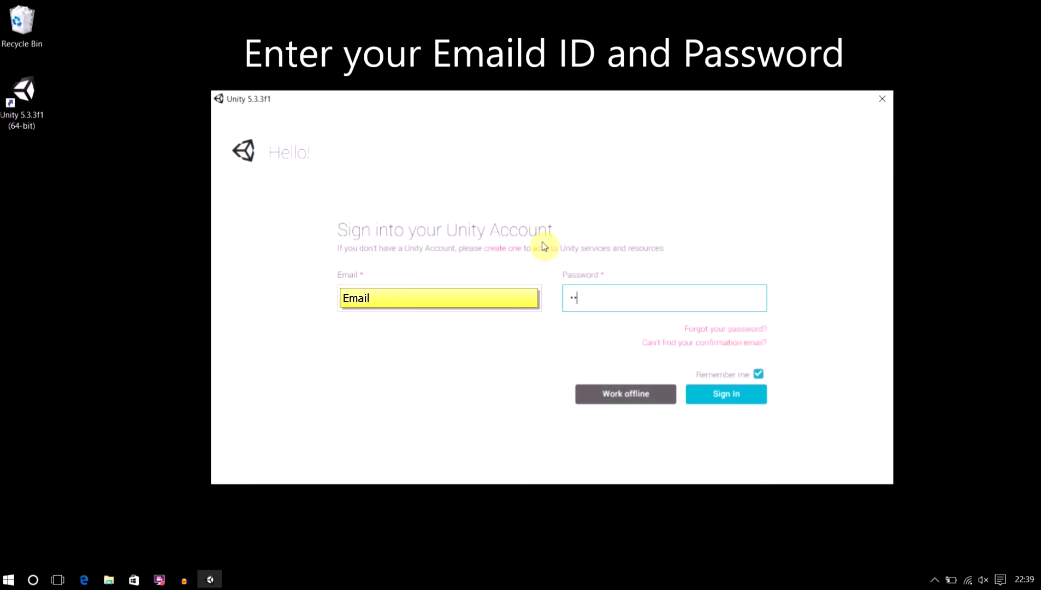
type("****")
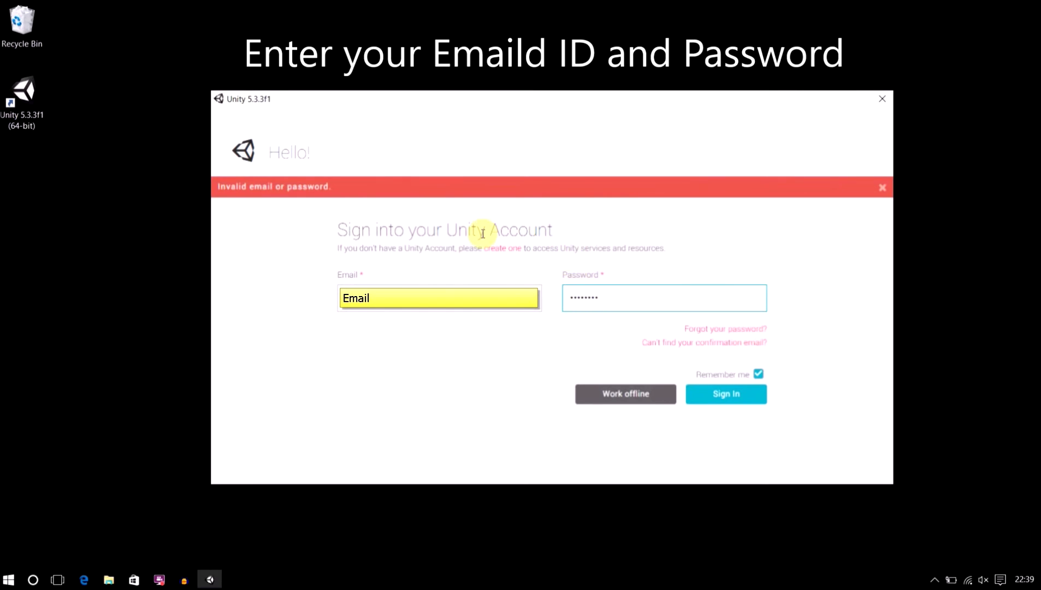
key("ctrl+a")
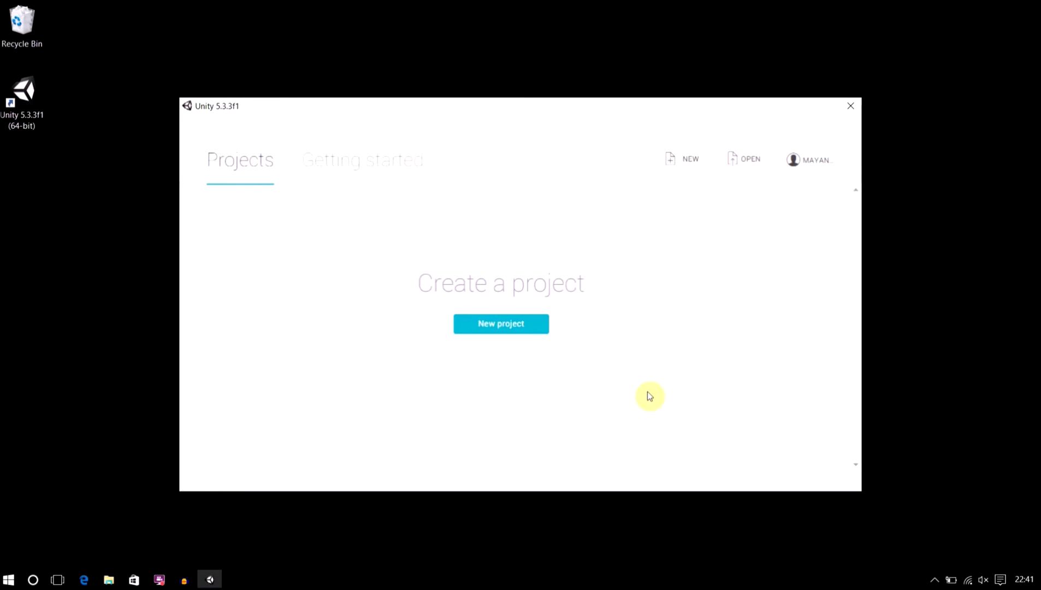
Start a new project named 'vlemonn Unity Video Tutorial'
left_click(495, 326)
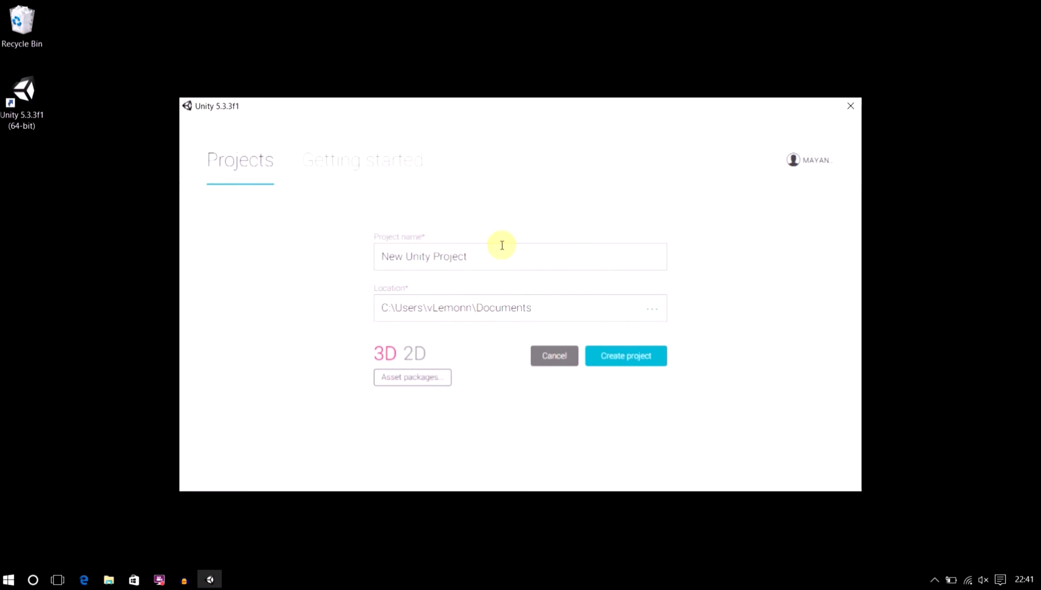
left_click_drag(501, 257, 367, 263)
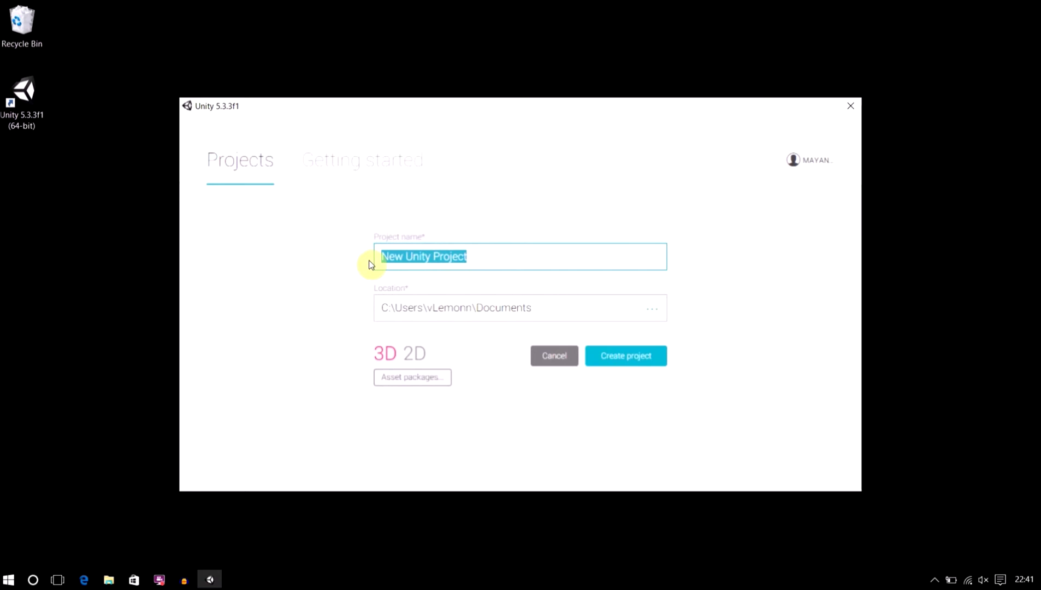
type("v")
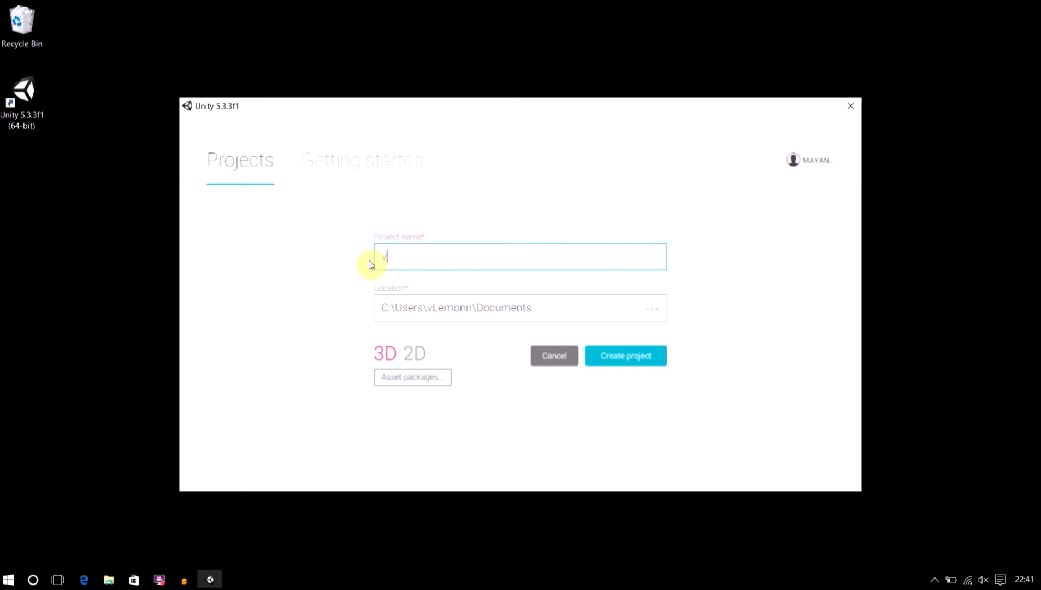
type("lemonn Unity Video Tutorial")
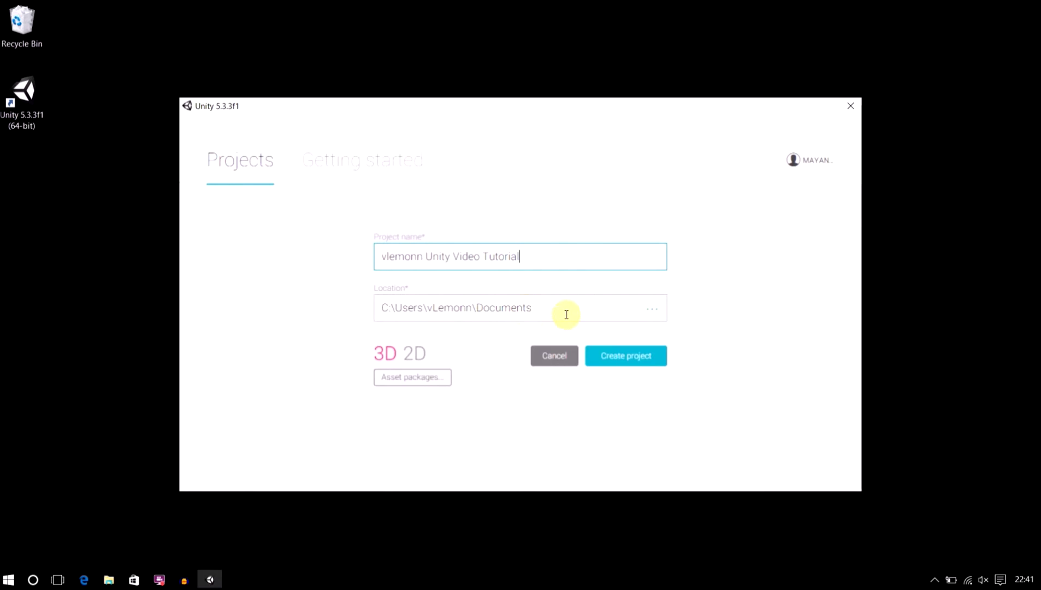
Keep the project location in Documents after checking the folder chooser
left_click(648, 313)
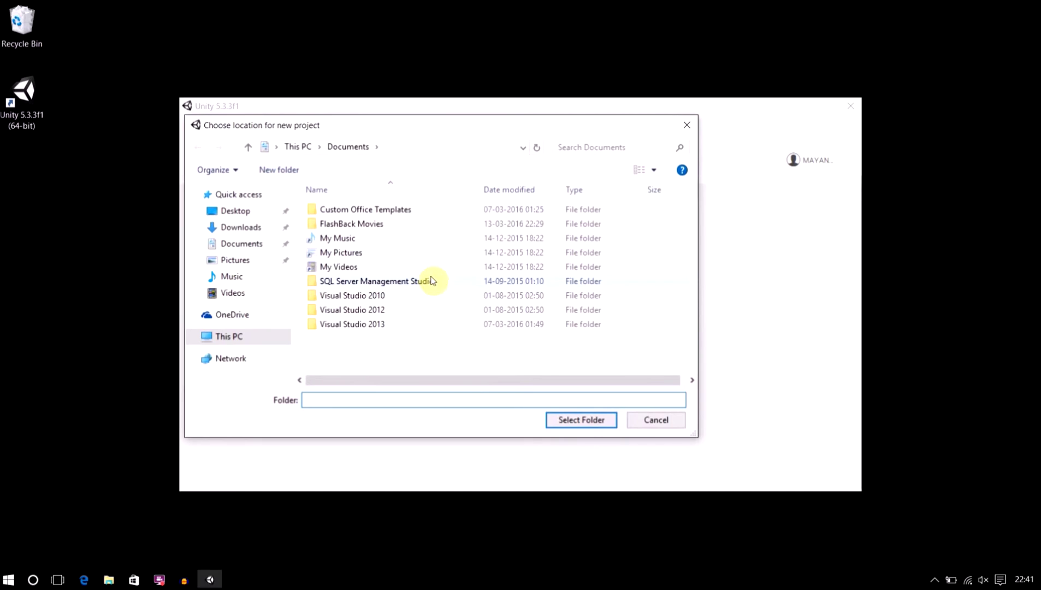
left_click(644, 430)
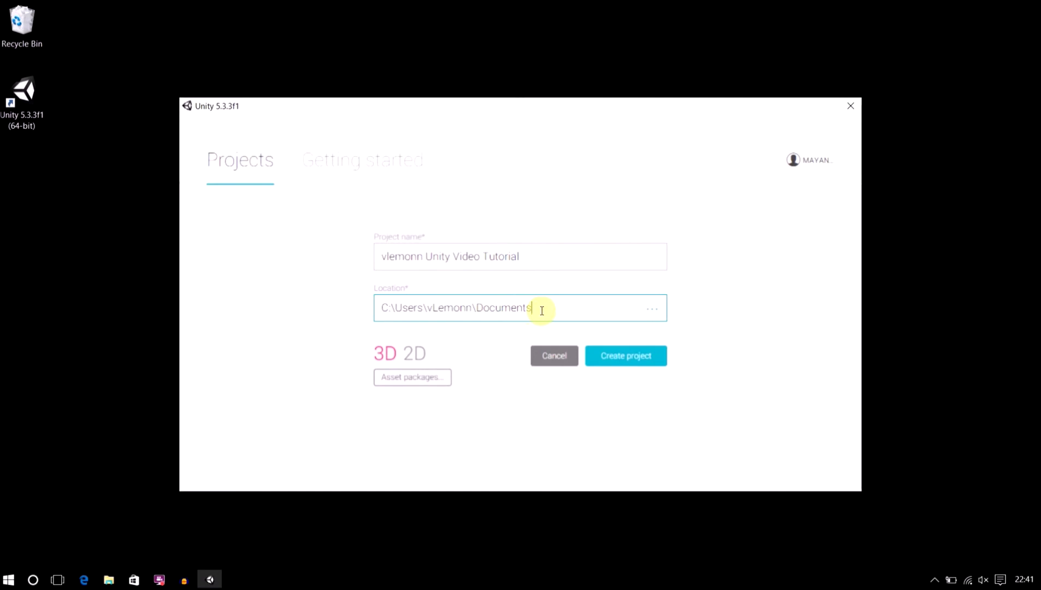
left_click_drag(539, 307, 373, 318)
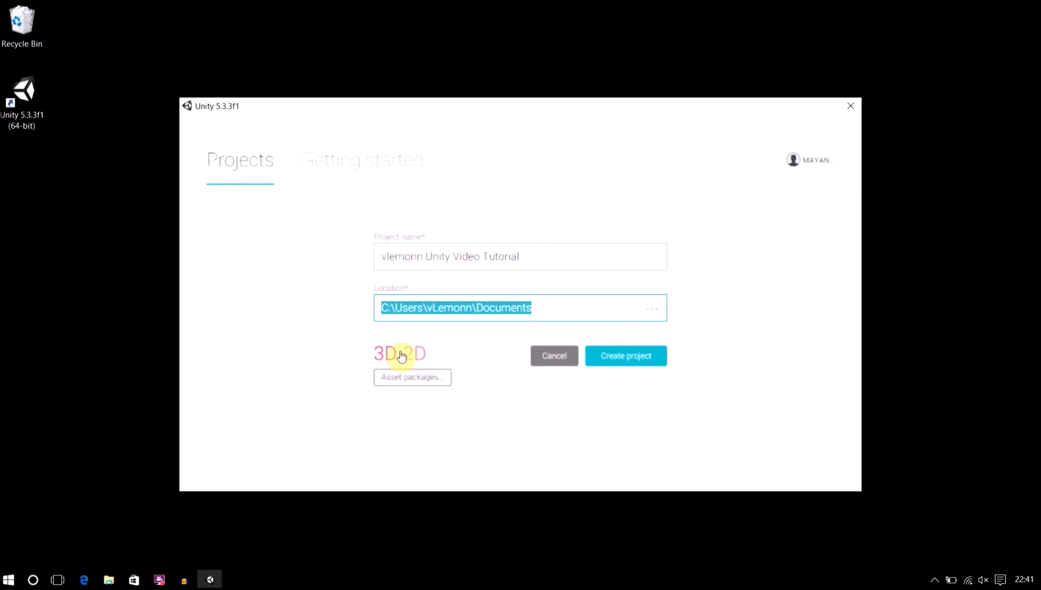
Toggle 2D and back to 3D, then show the optional asset packages list
left_click(385, 355)
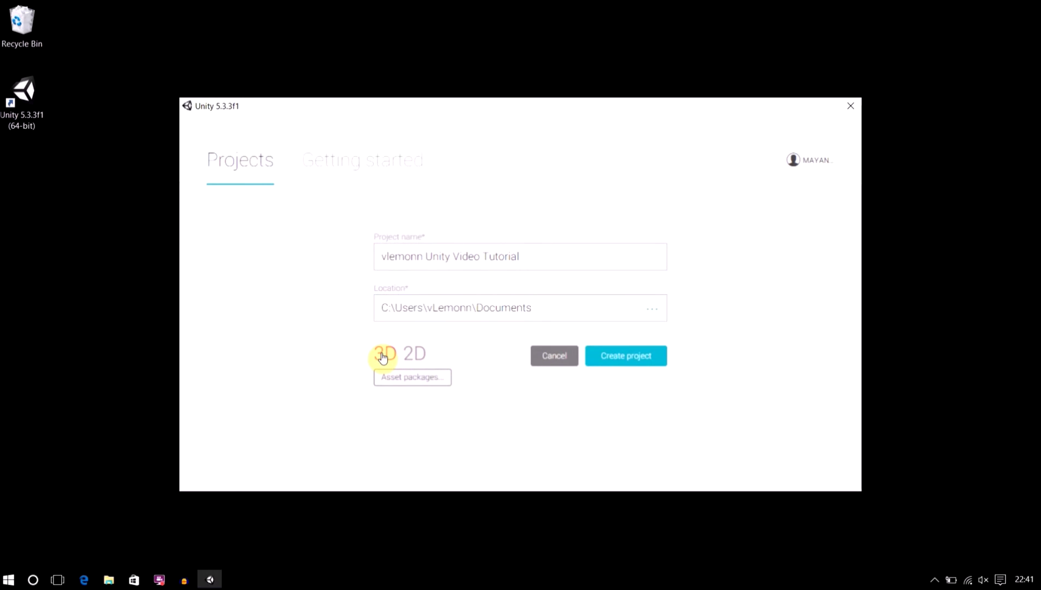
left_click(412, 354)
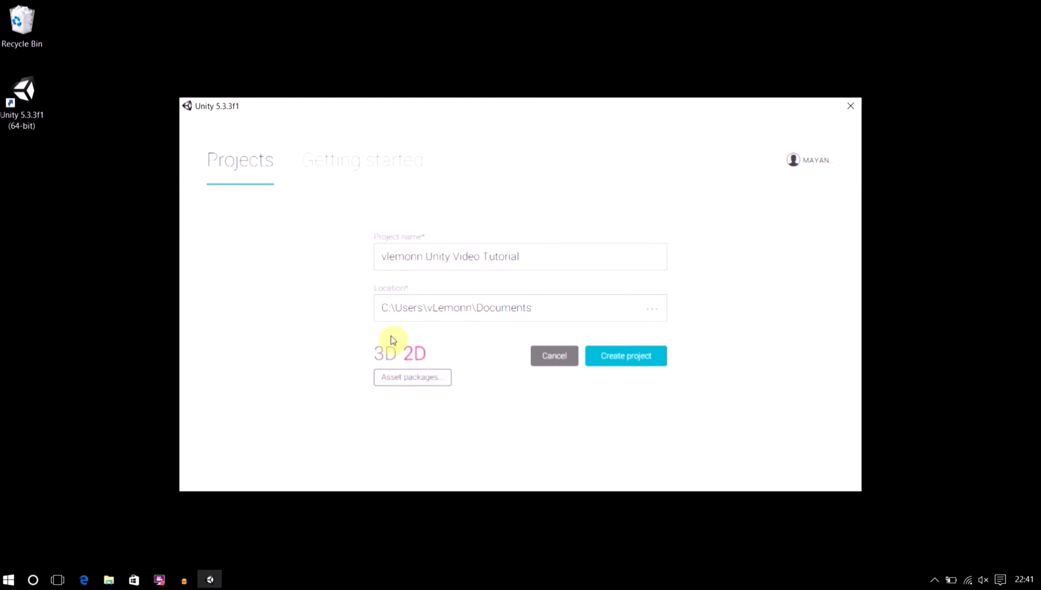
left_click(391, 356)
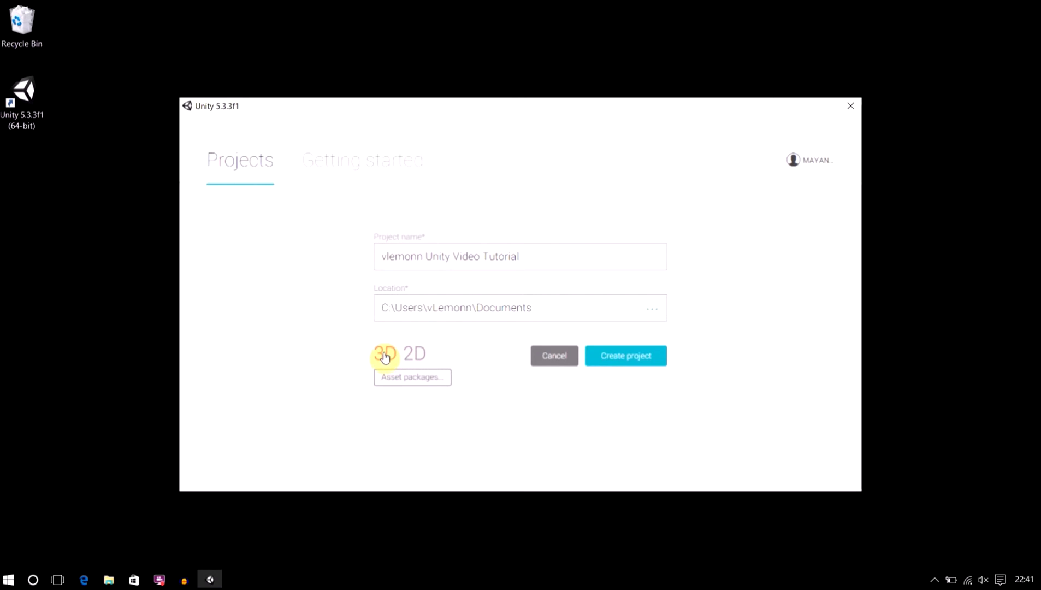
left_click(397, 381)
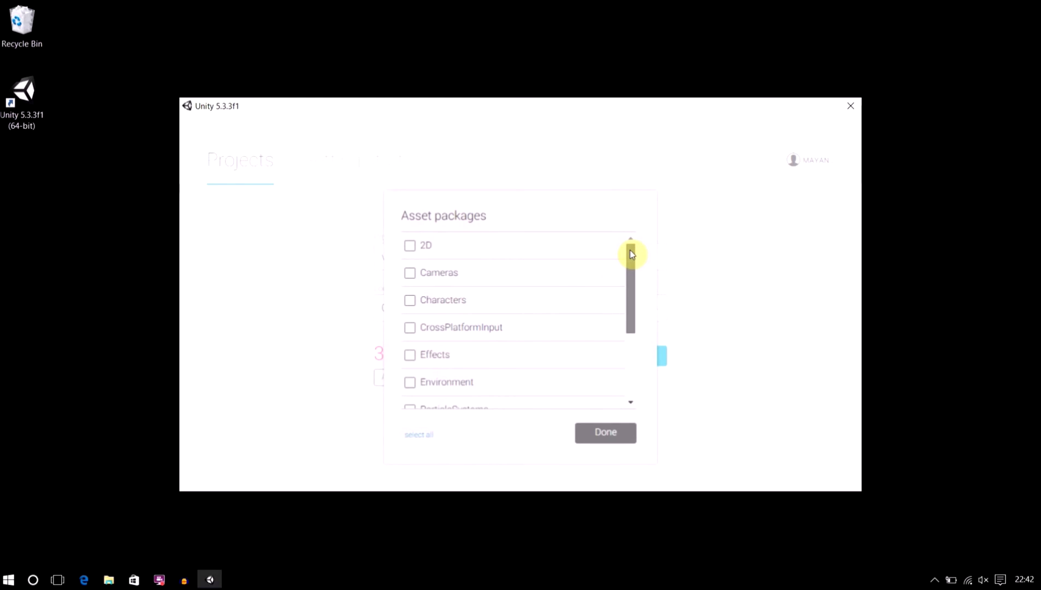
Scroll through the Asset packages list and close it without selecting any package
mouse_move(629, 249)
left_mouse_down()
mouse_move(625, 295)
mouse_move(643, 256)
left_mouse_up()
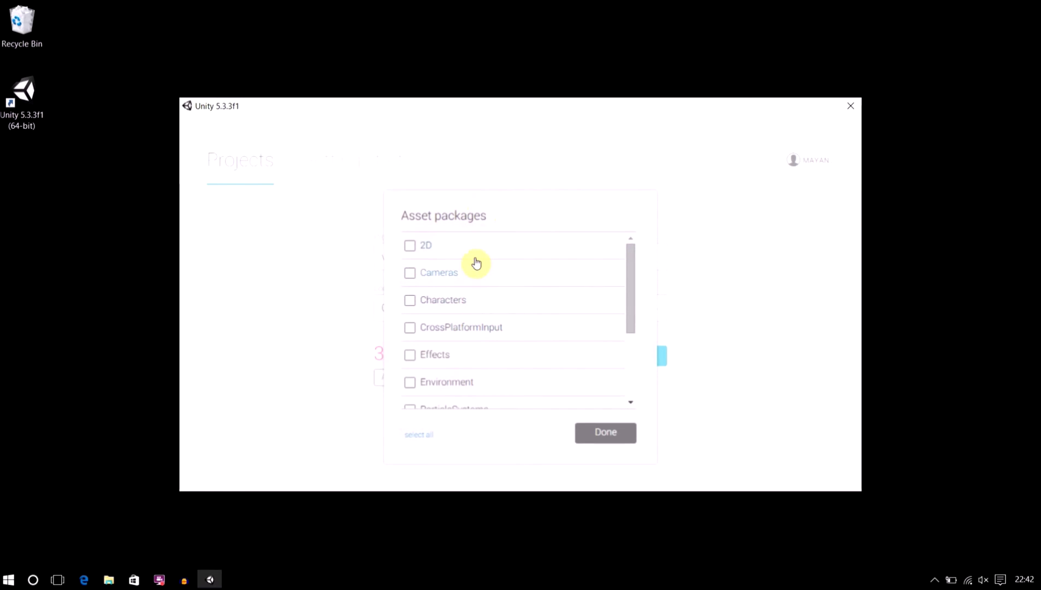
left_click_drag(632, 255, 636, 339)
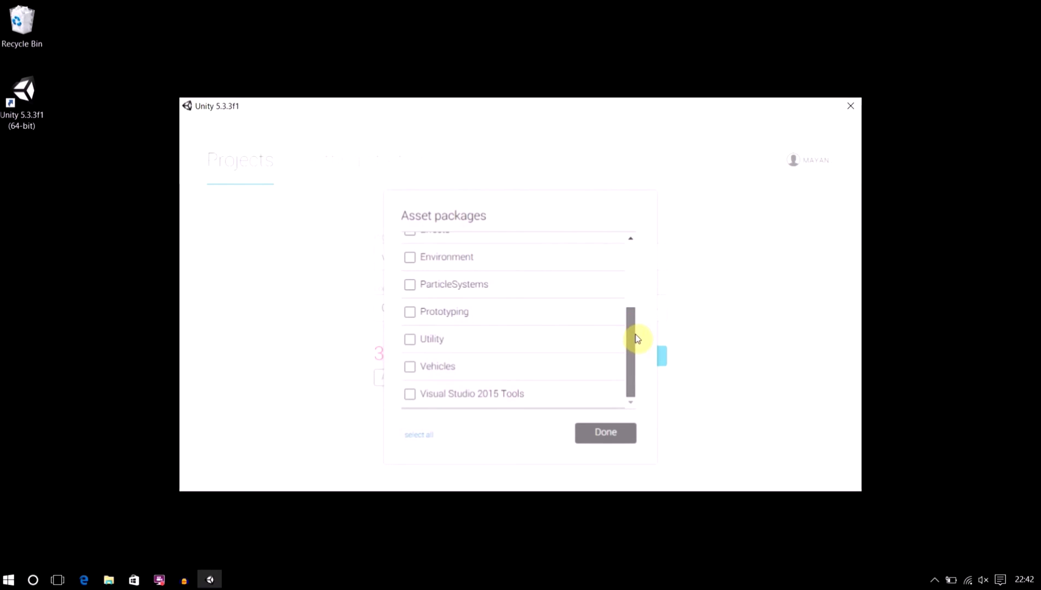
left_click_drag(642, 324, 643, 246)
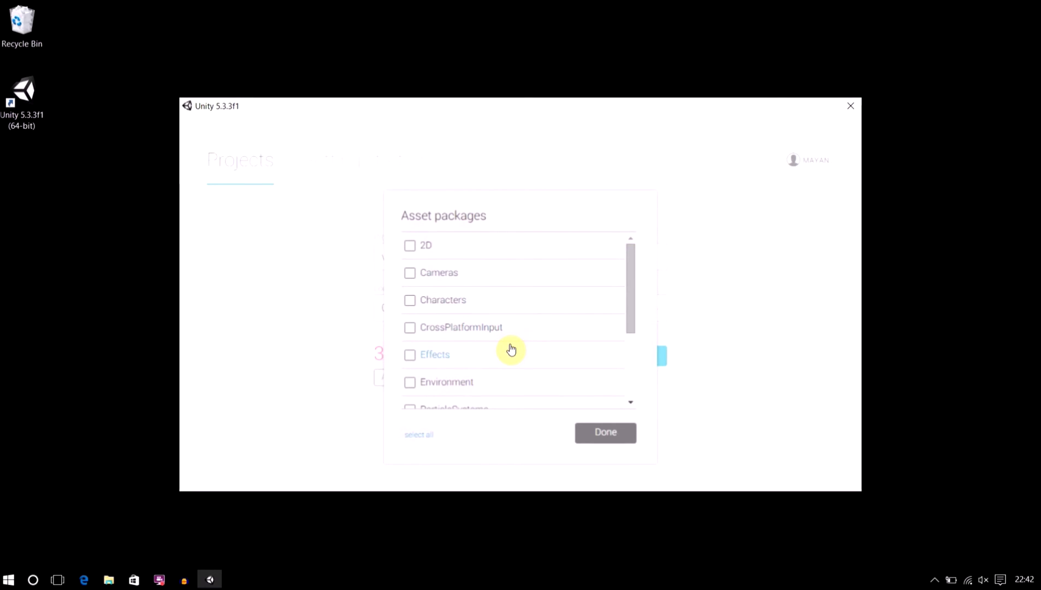
scroll(511, 350, "down", 3)
scroll(511, 349, "up", 3)
scroll(510, 350, "down", 3)
scroll(511, 349, "up", 3)
scroll(471, 267, "down", 3)
scroll(481, 277, "up", 3)
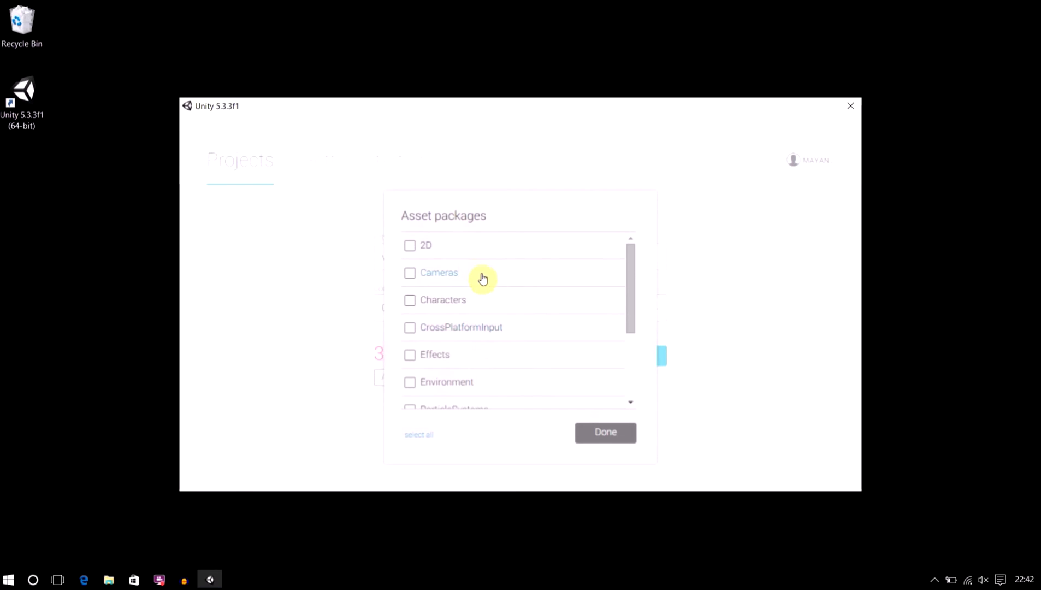
left_click(599, 437)
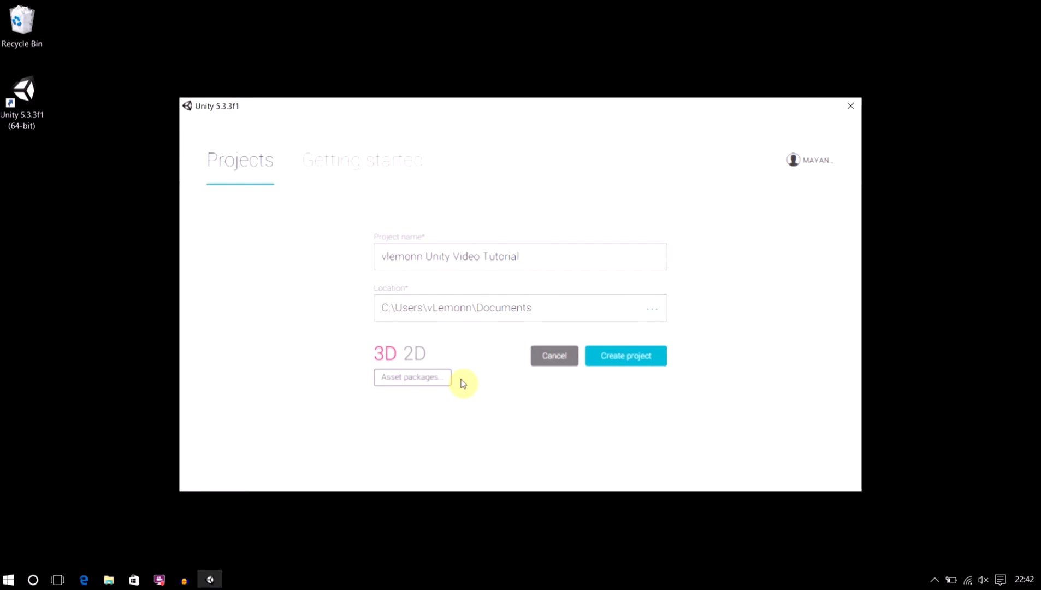
Try the CrossPlatformInput package, then close the list with no packages selected
left_click(441, 382)
left_click(410, 329)
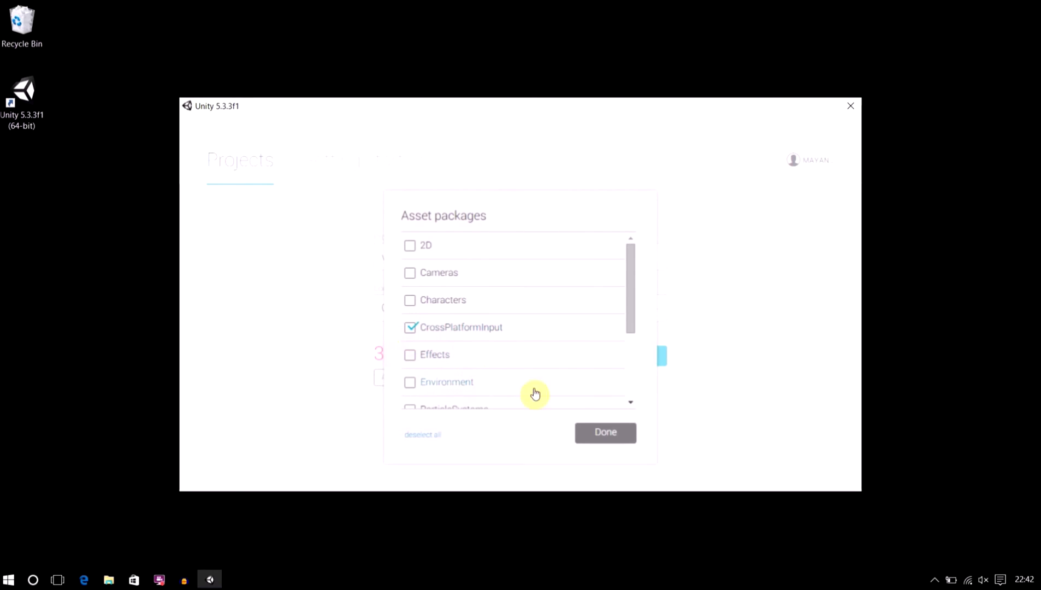
left_click(594, 434)
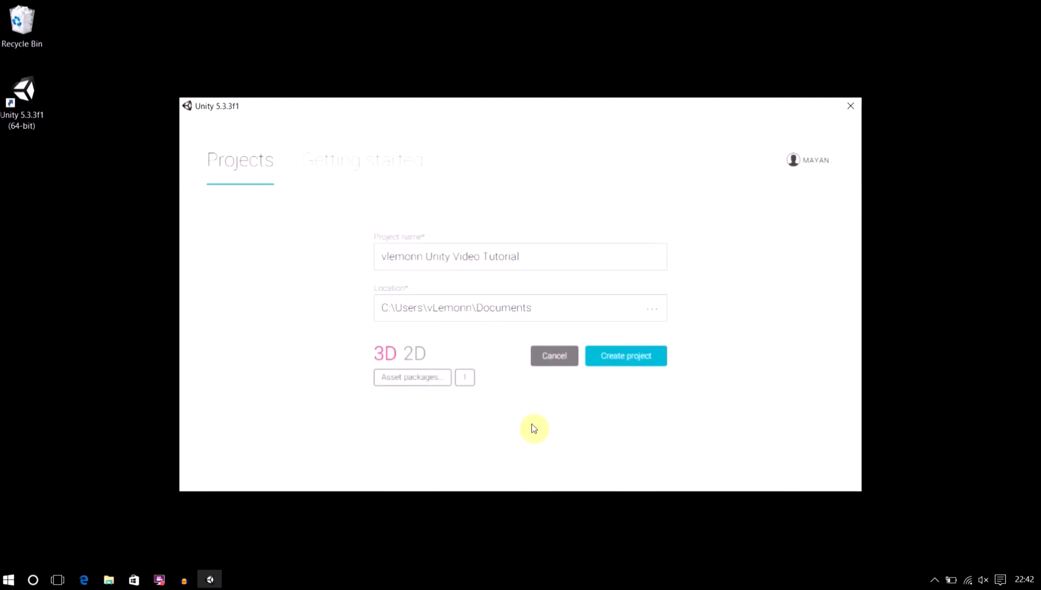
left_click(435, 382)
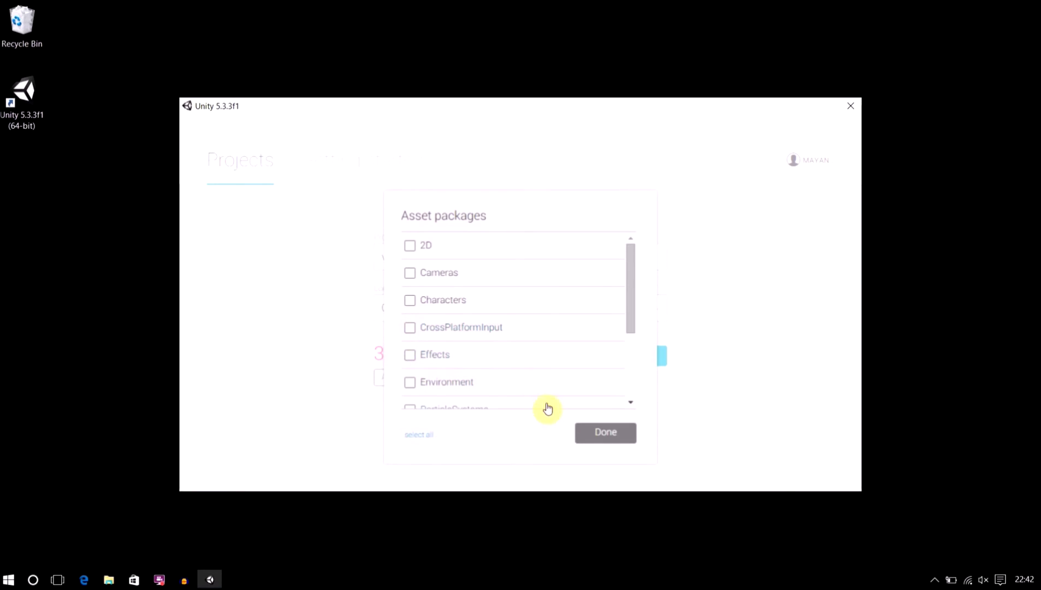
left_click(604, 432)
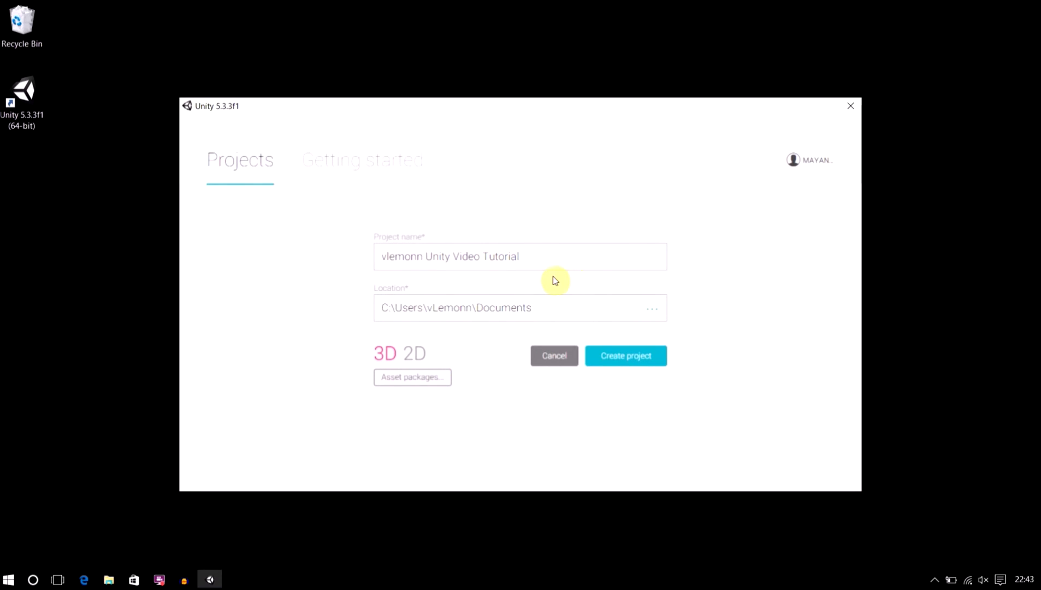
Copy the project's Documents location path and paste it into a Windows Run box
left_click_drag(526, 257, 381, 260)
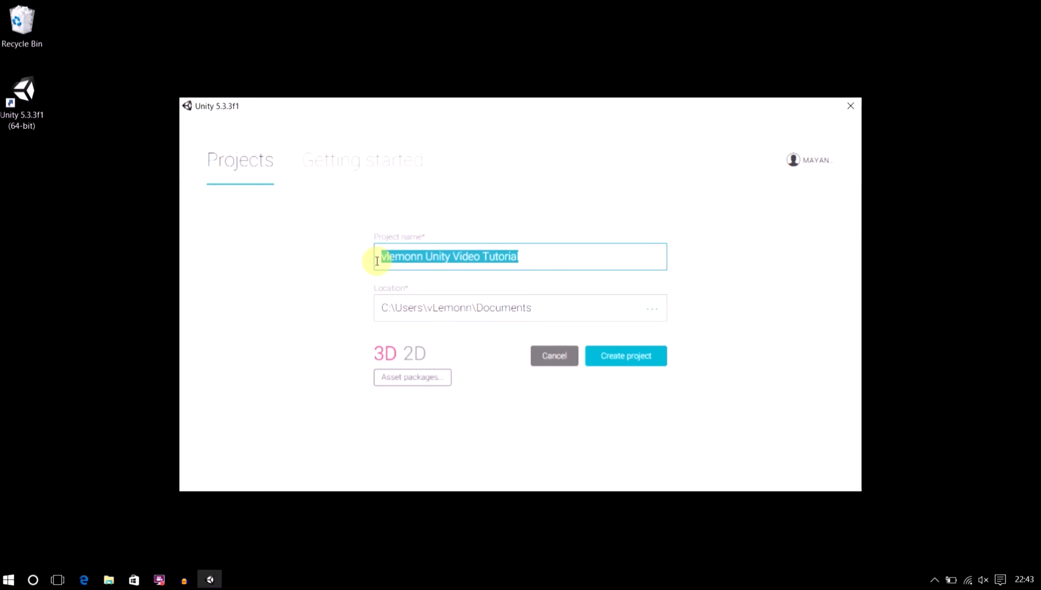
left_click_drag(553, 307, 381, 309)
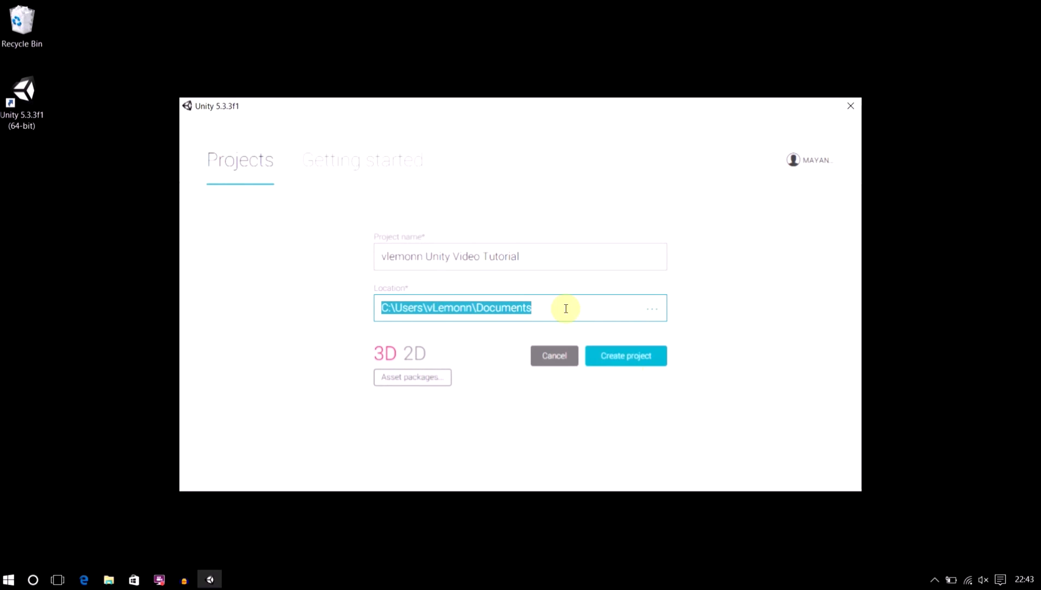
left_click_drag(559, 304, 343, 308)
key("ctrl+c")
key("super+r")
key("ctrl+v")
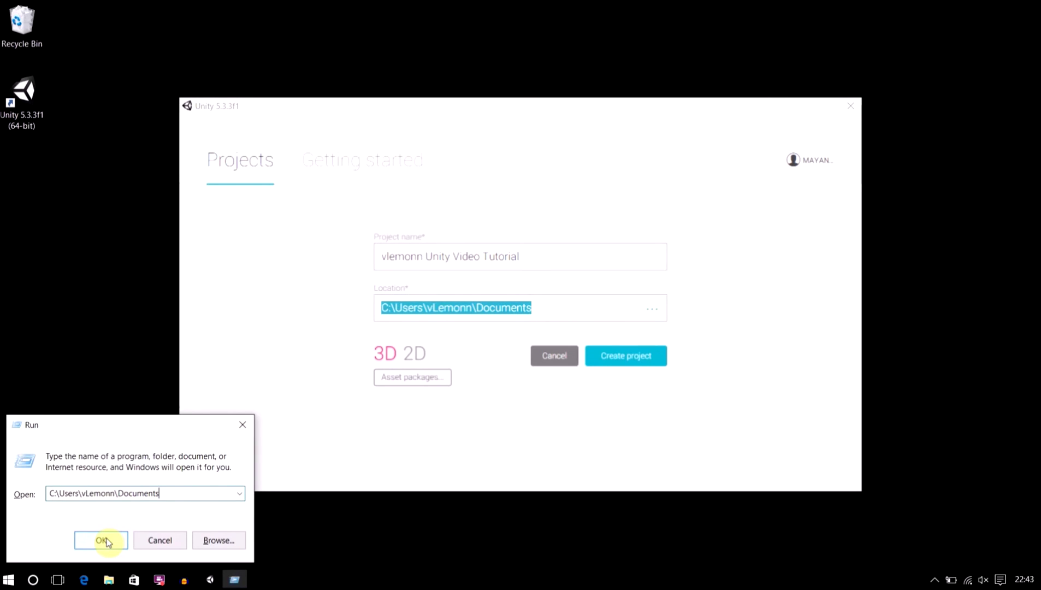
Open Documents from Run, create the 3D project, then open the vlemonn Unity Video Tutorial folder
left_click(106, 540)
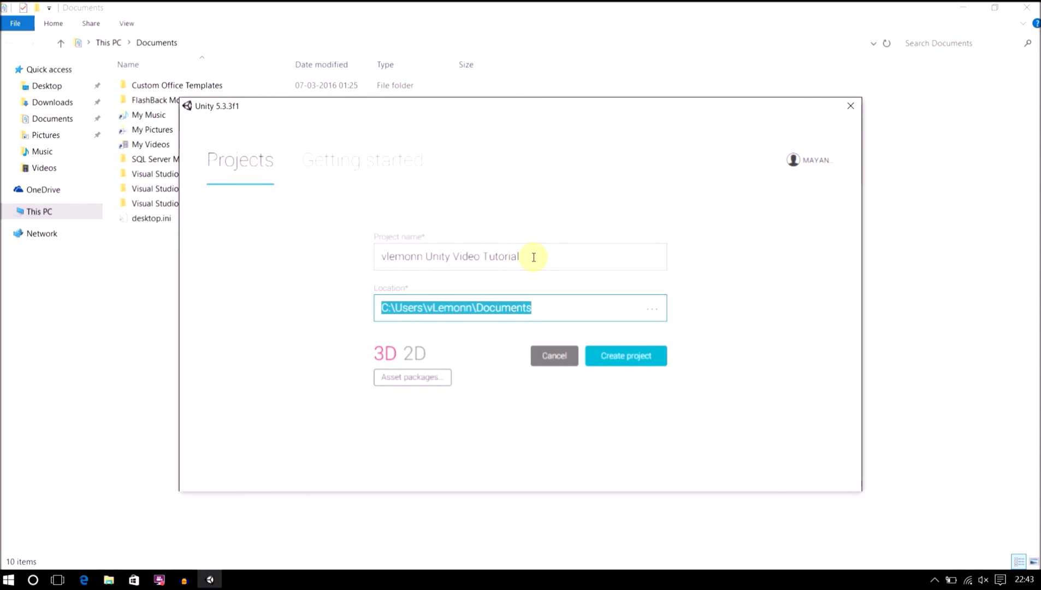
left_click_drag(516, 256, 349, 273)
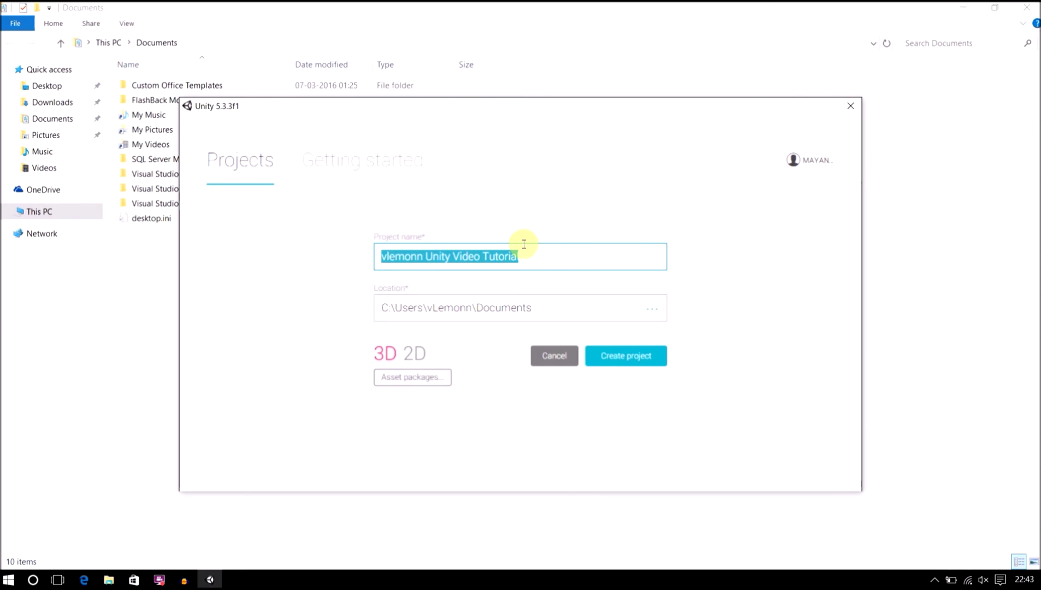
left_click(612, 354)
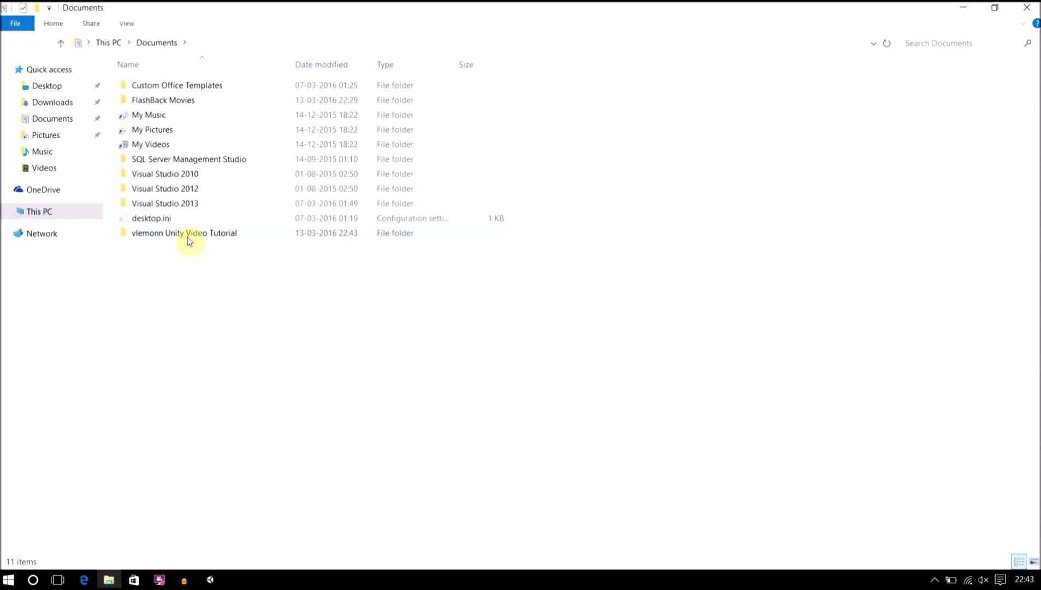
double_click(188, 236)
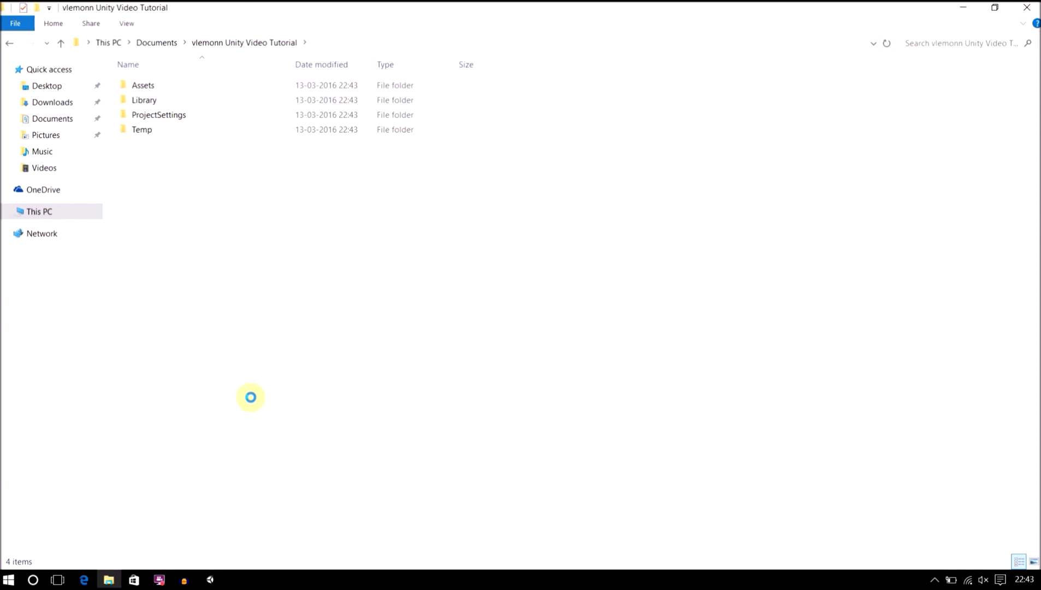